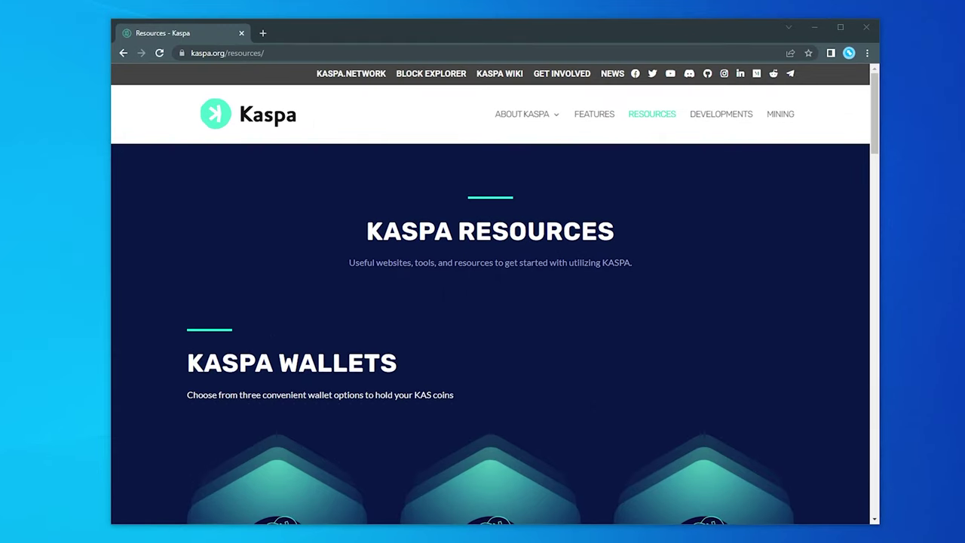
Create a new wallet in the Kaspa web wallet, entering and confirming the wallet password.
scroll(450, 194, "down", 3)
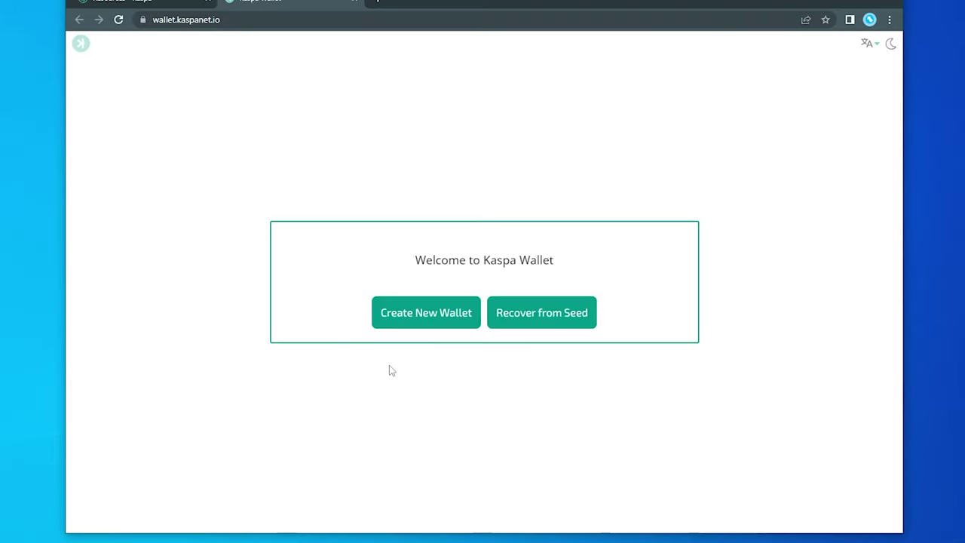
left_click(424, 312)
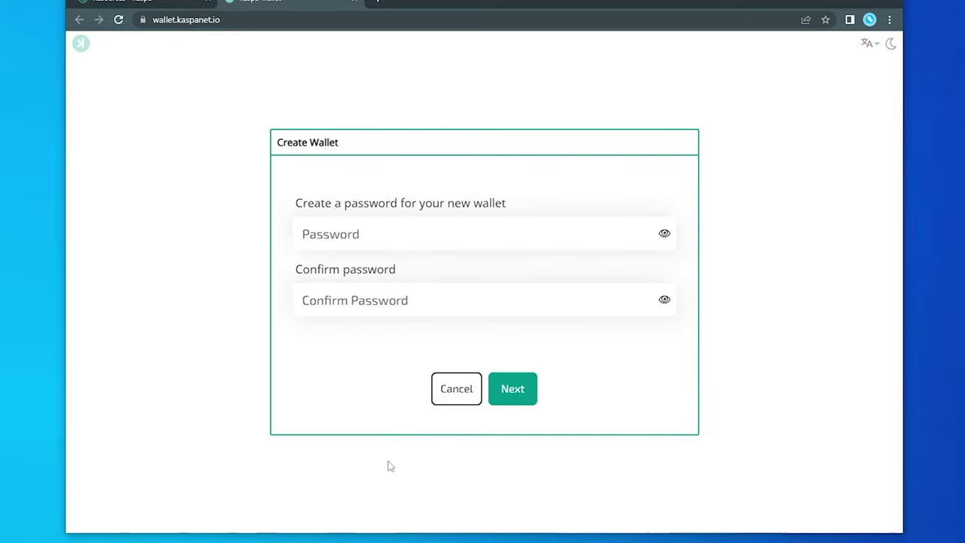
left_click(406, 239)
key("ctrl+v")
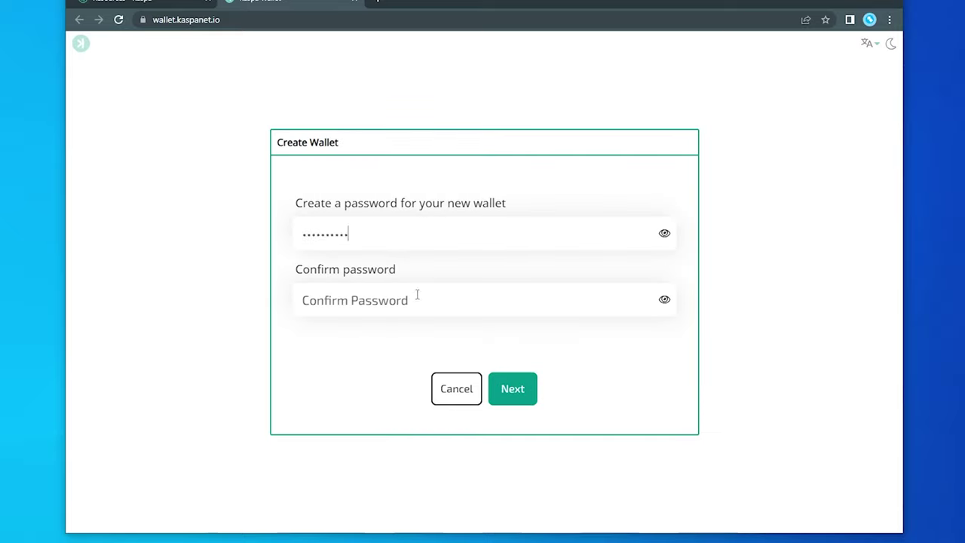
left_click(404, 298)
key("ctrl+v")
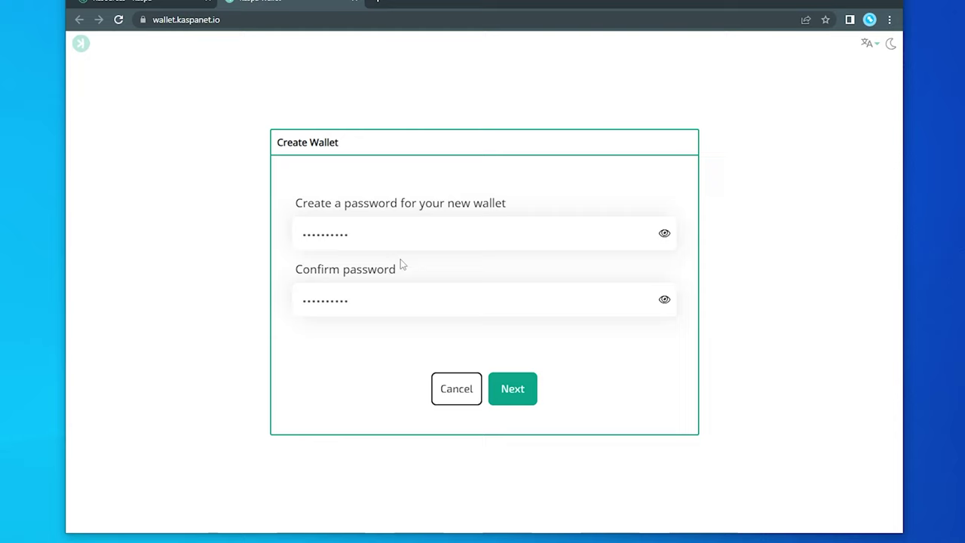
left_click(520, 390)
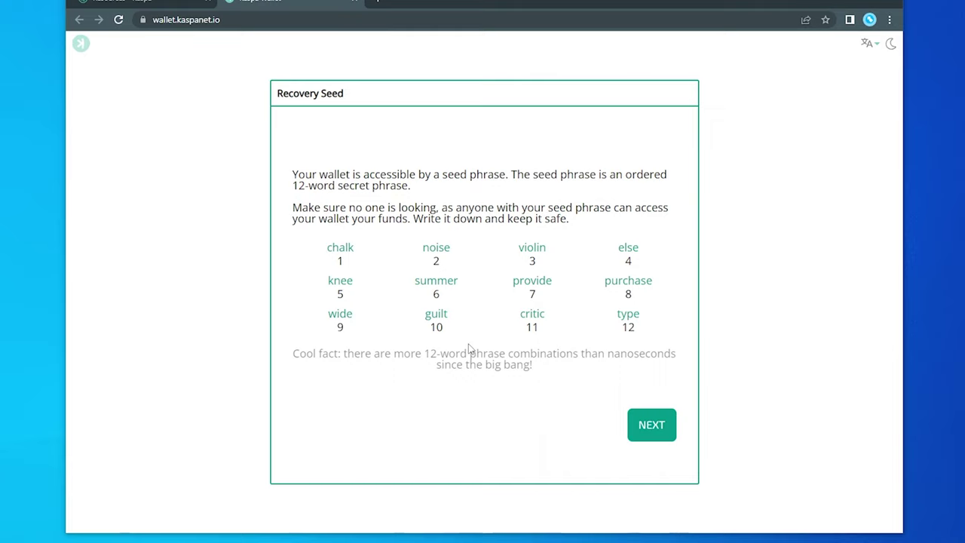
Complete the recovery seed checkup by choosing the phrase's 1st, 7th and 8th words, consulting the saved screenshot of the seed phrase.
left_click(652, 430)
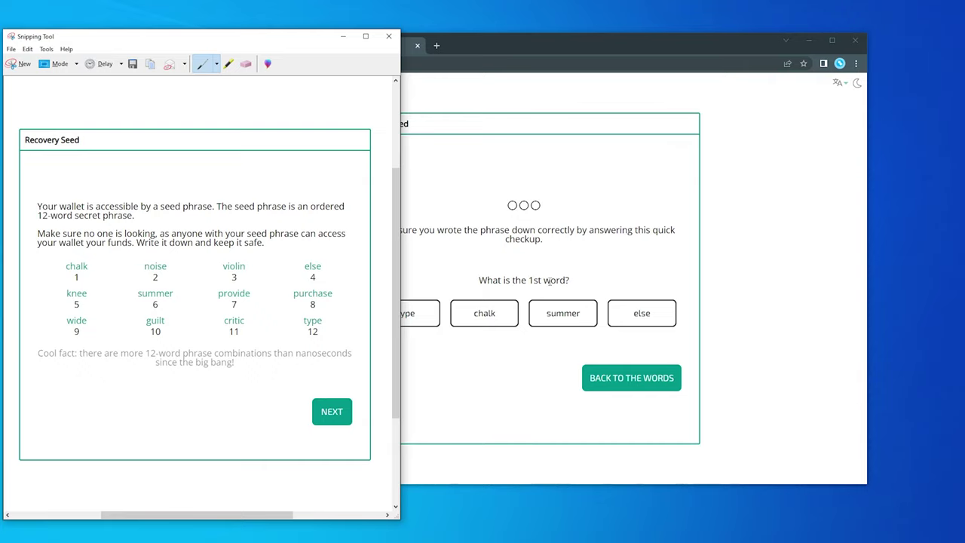
left_click(482, 374)
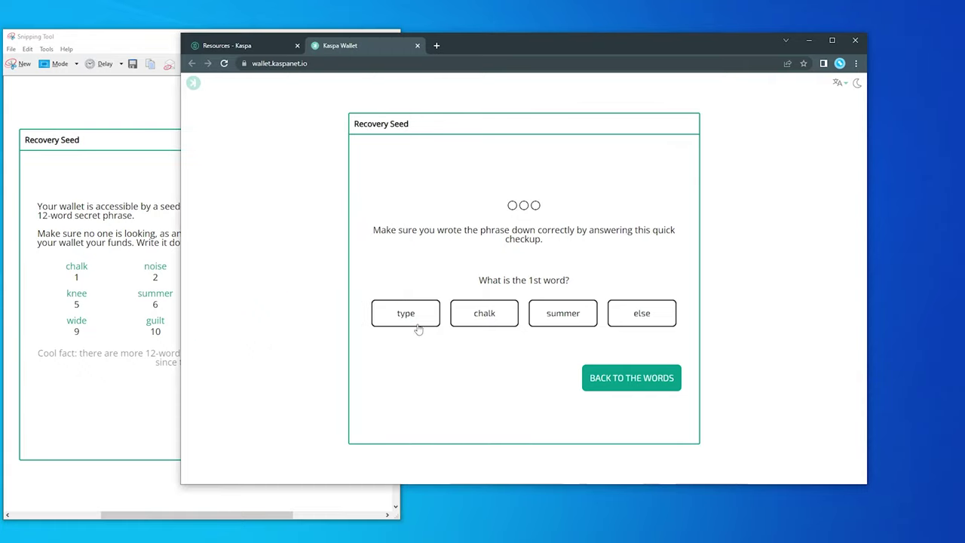
left_click(478, 320)
key("alt+Tab")
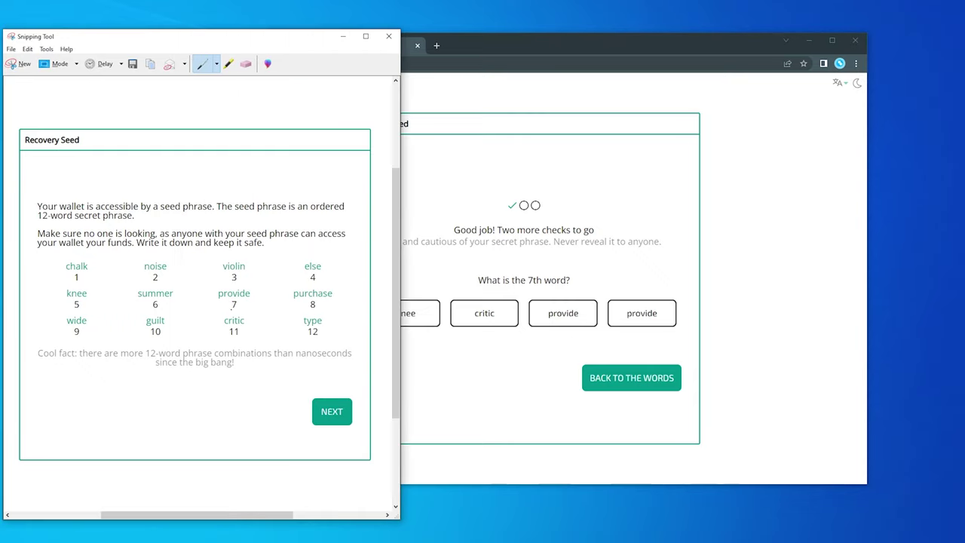
left_click(562, 316)
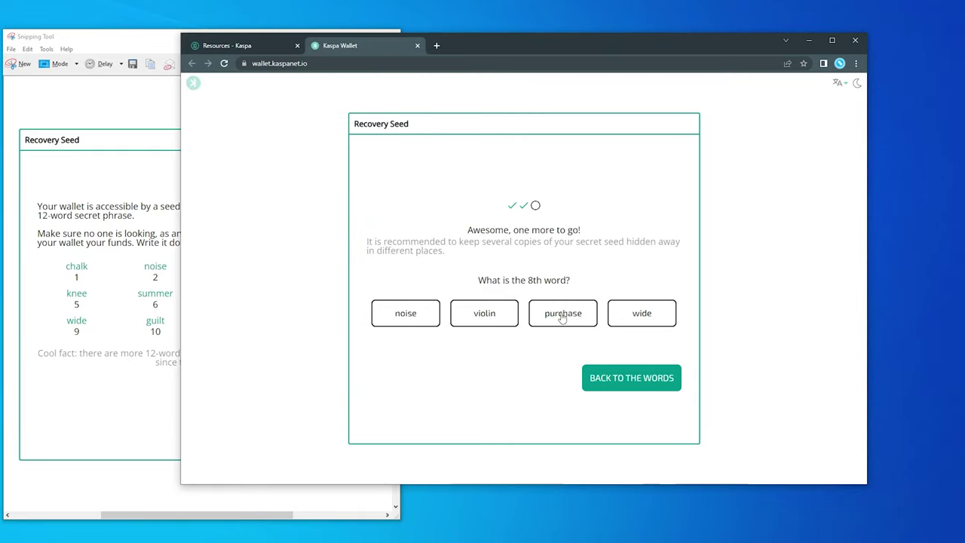
left_click(75, 397)
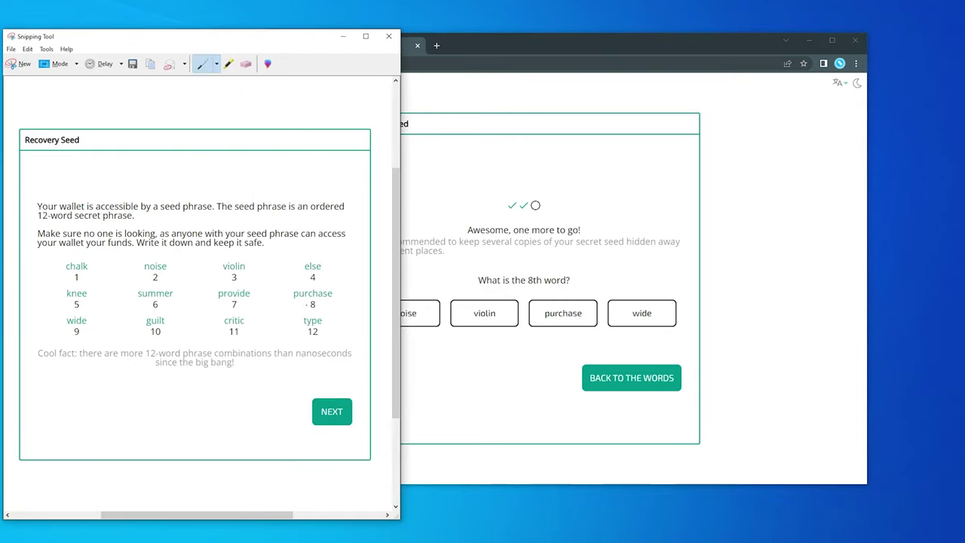
left_click(571, 317)
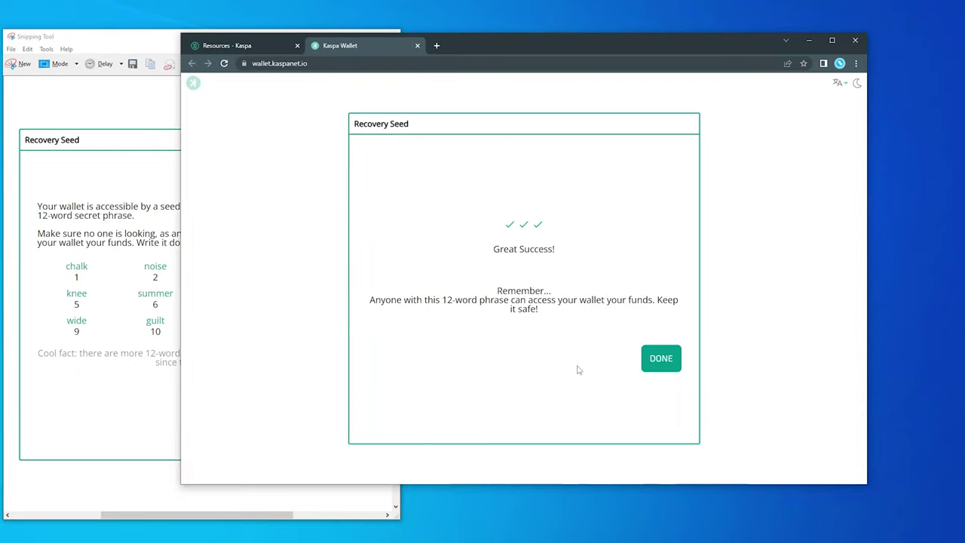
Finish the wallet setup and copy the wallet's receive address.
left_click(660, 361)
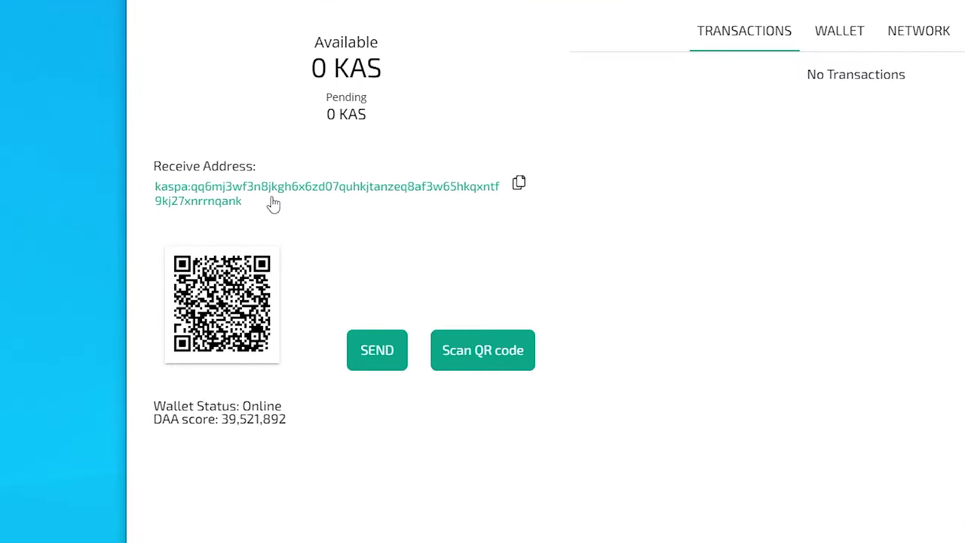
left_click(519, 186)
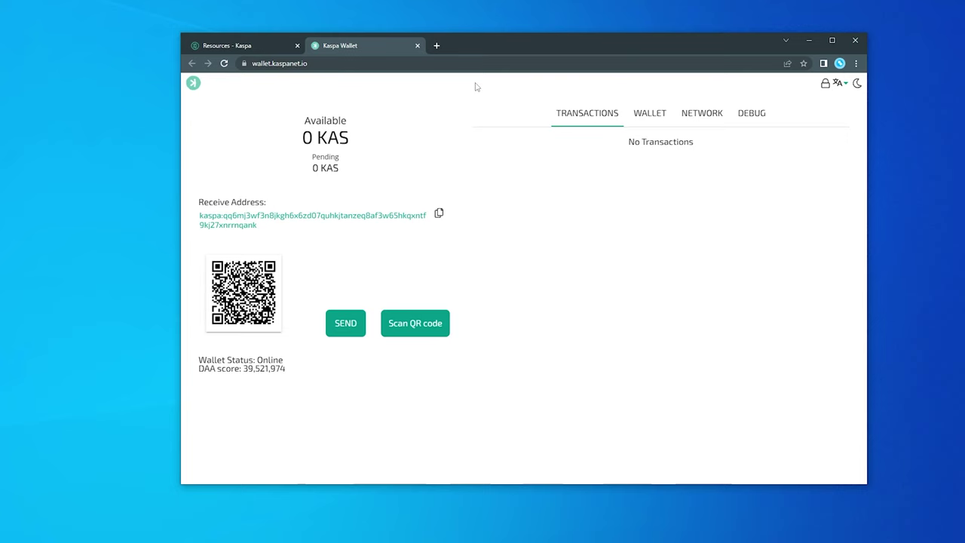
Open bzminer.com in a new tab and download bzminer_v13.0.3_windows.zip.
left_click(437, 46)
key("ctrl+v")
key("Return")
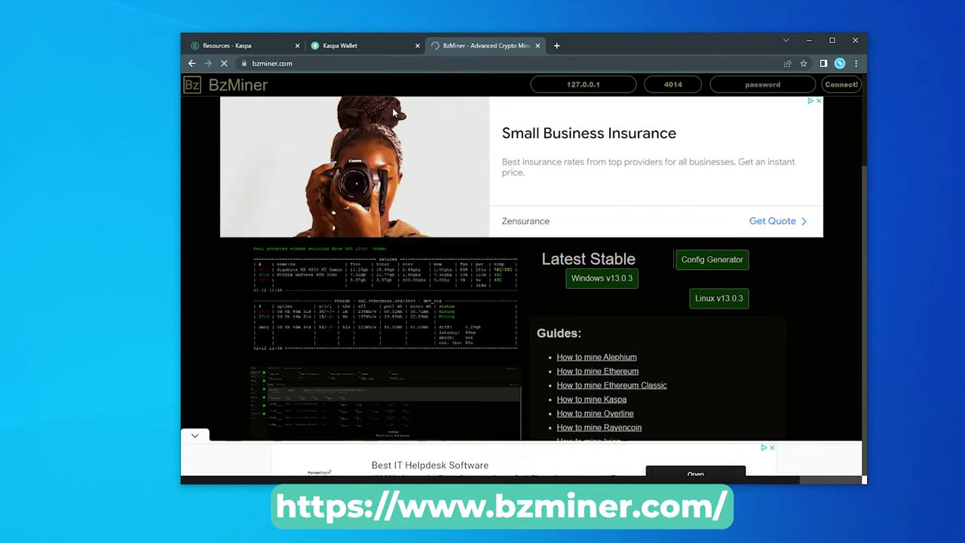
scroll(420, 241, "down", 3)
scroll(332, 316, "down", 1)
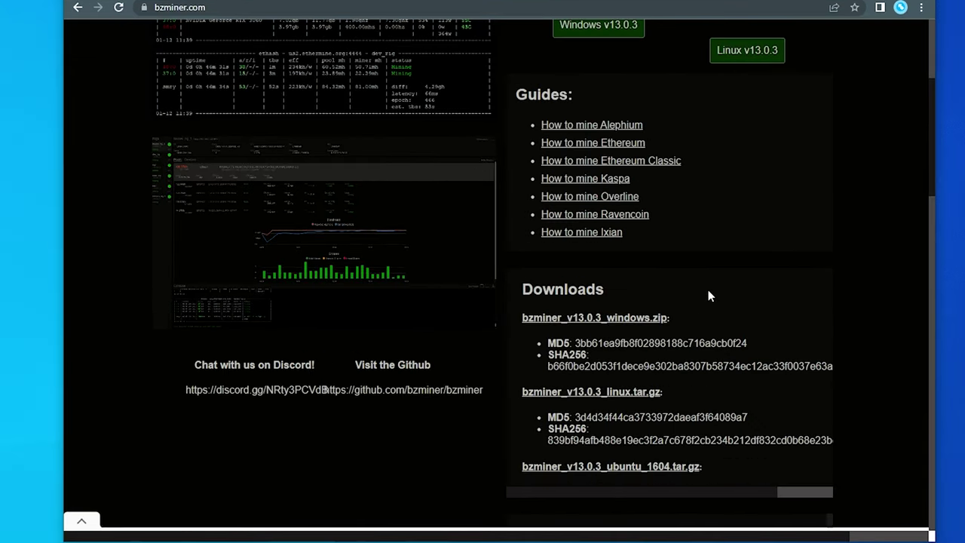
left_click_drag(928, 178, 927, 199)
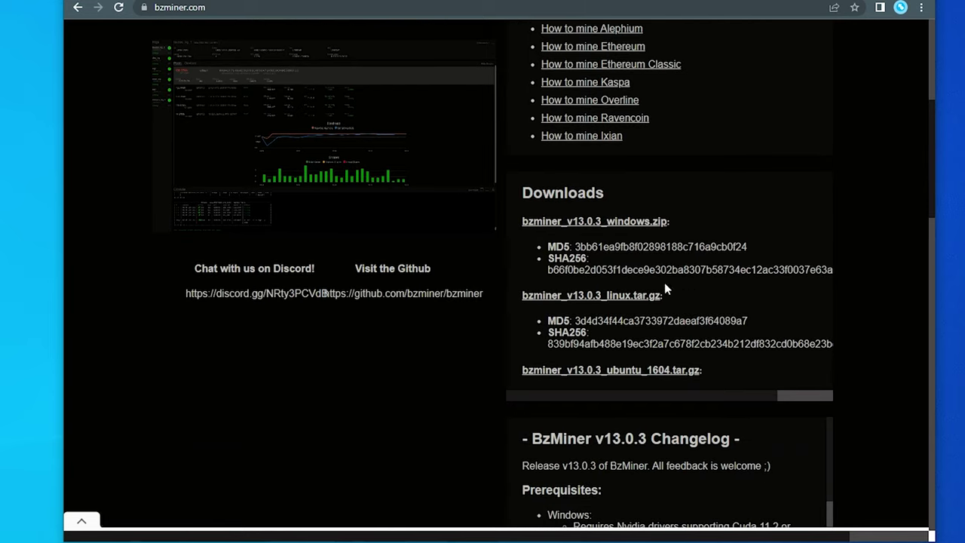
left_click(625, 222)
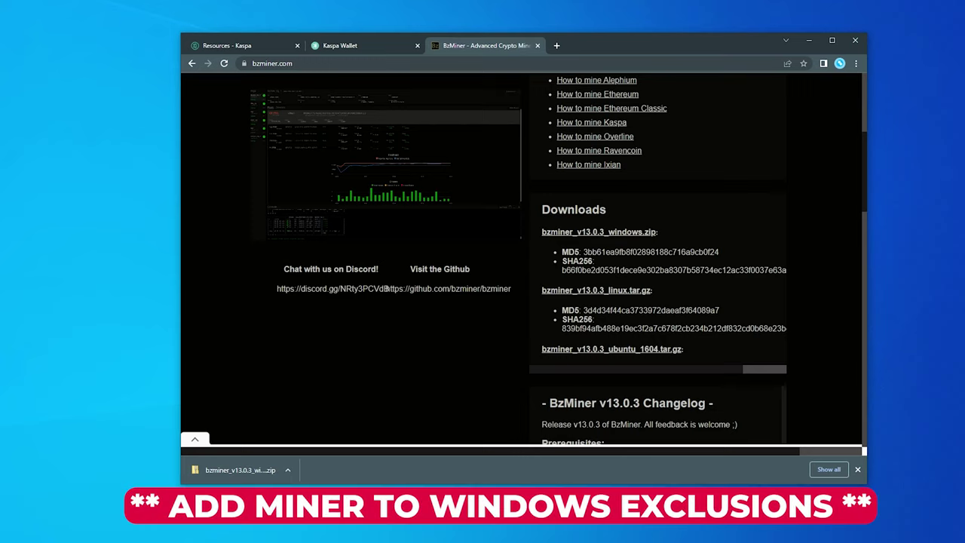
Create a new folder named Mining on the desktop.
right_click(59, 140)
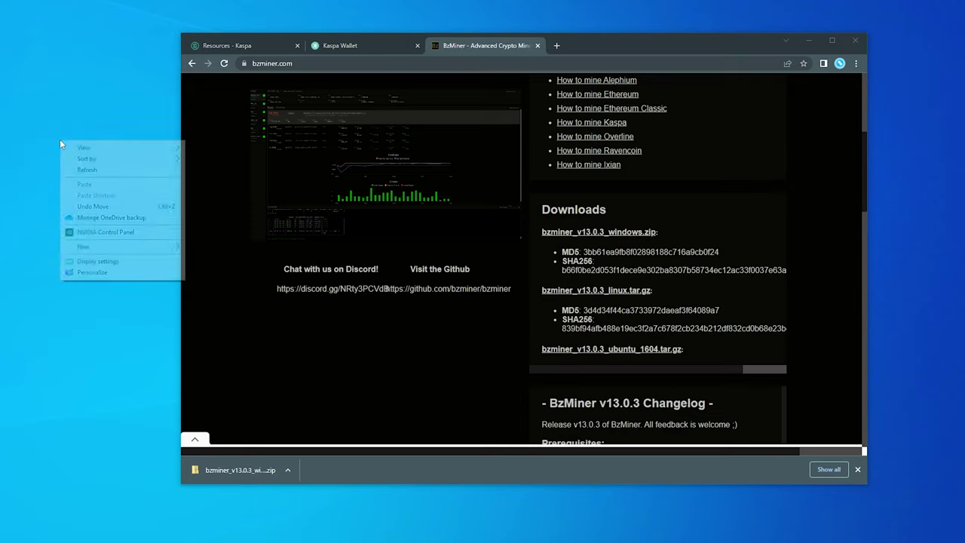
mouse_move(103, 246)
left_click(202, 249)
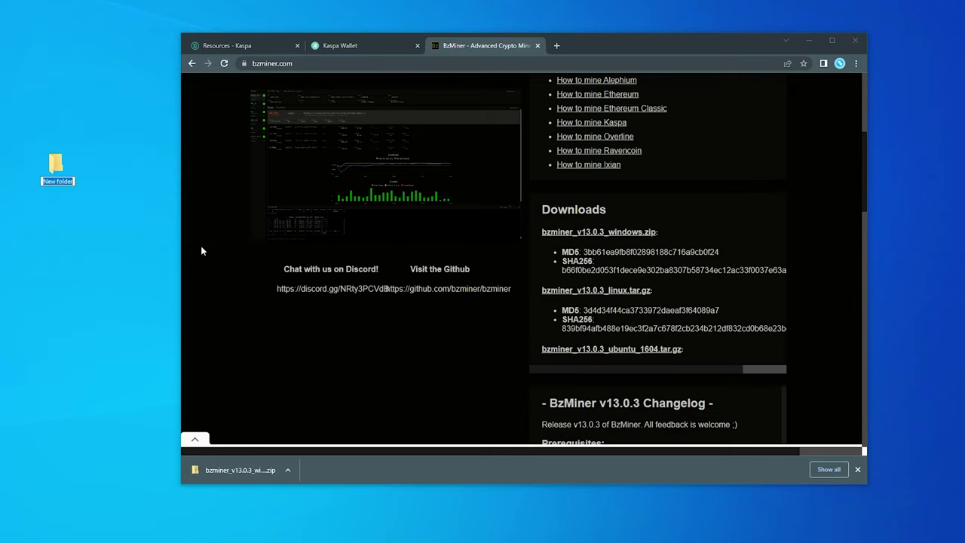
type("Mining")
key("Return")
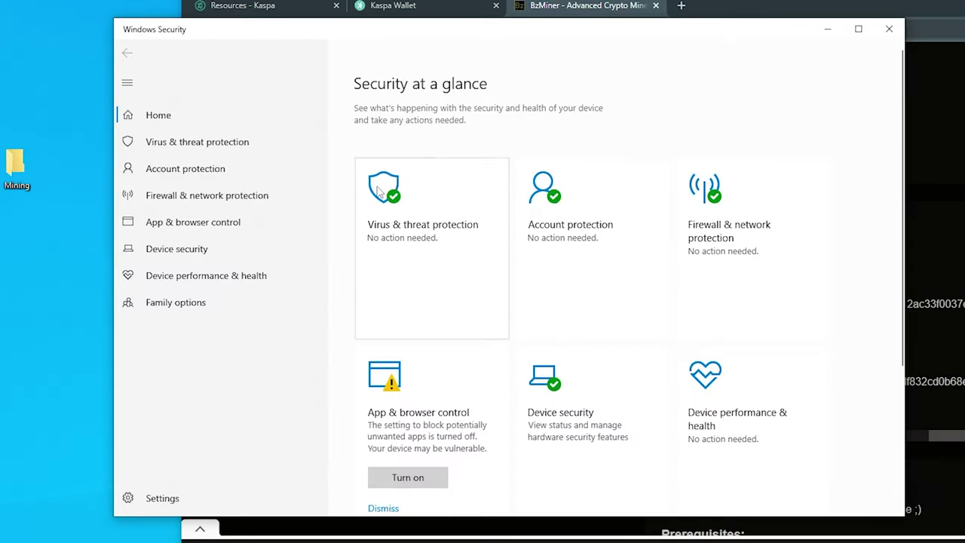
Add the desktop's Mining folder as a folder exclusion for virus and threat protection in Windows Security, closing the window when done.
left_click(448, 204)
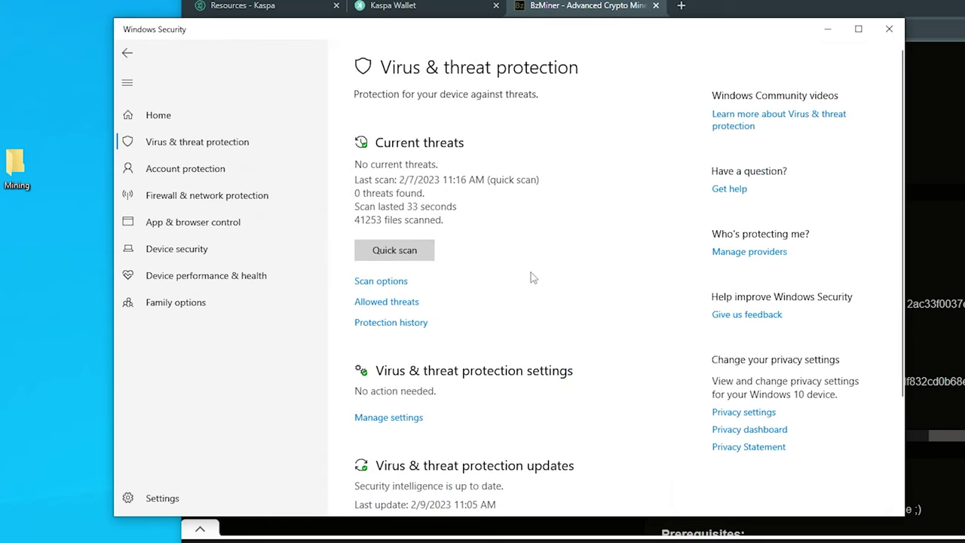
scroll(553, 276, "down", 1)
scroll(552, 276, "down", 2)
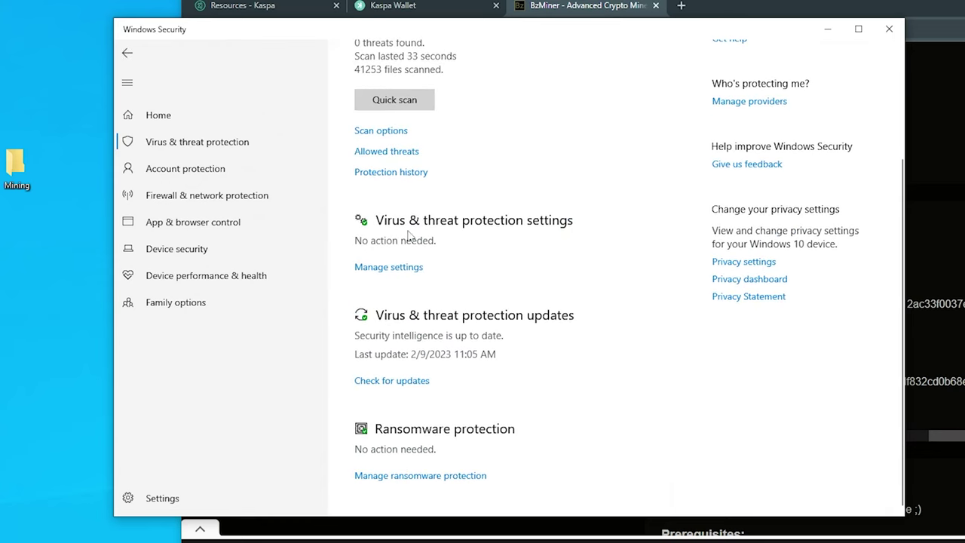
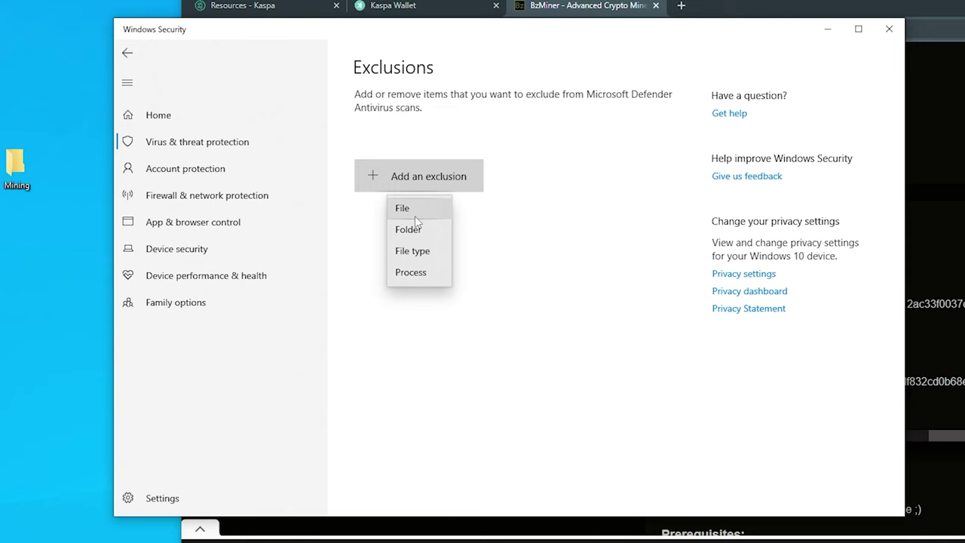
left_click(417, 235)
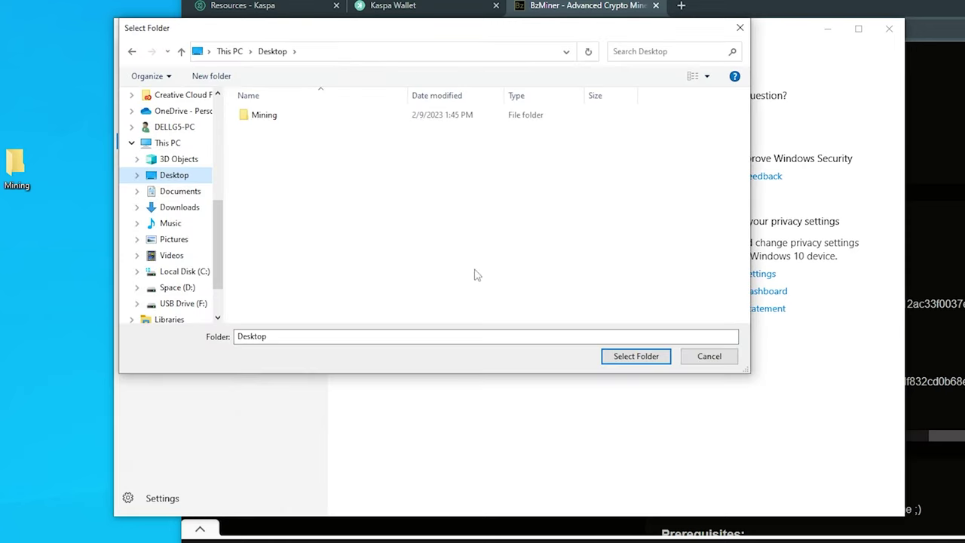
left_click(260, 119)
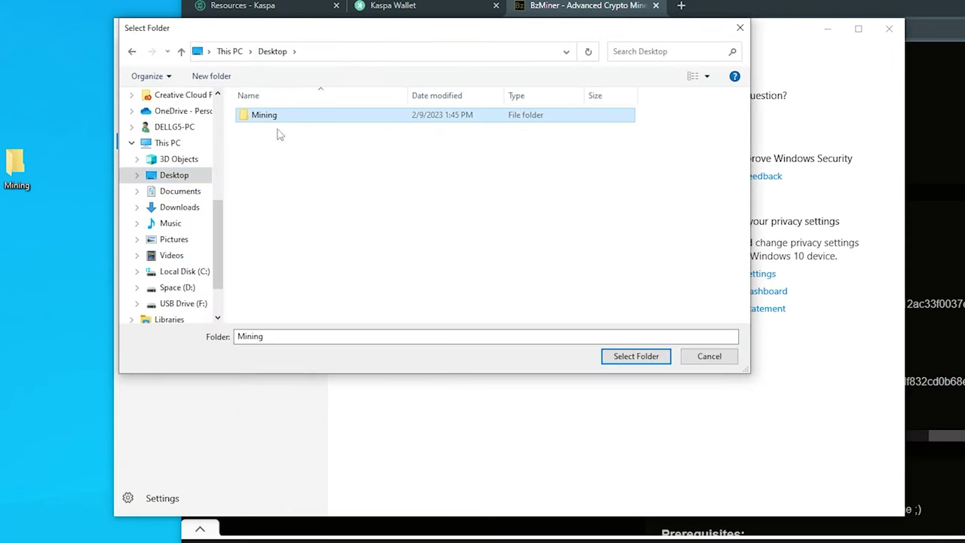
left_click(636, 356)
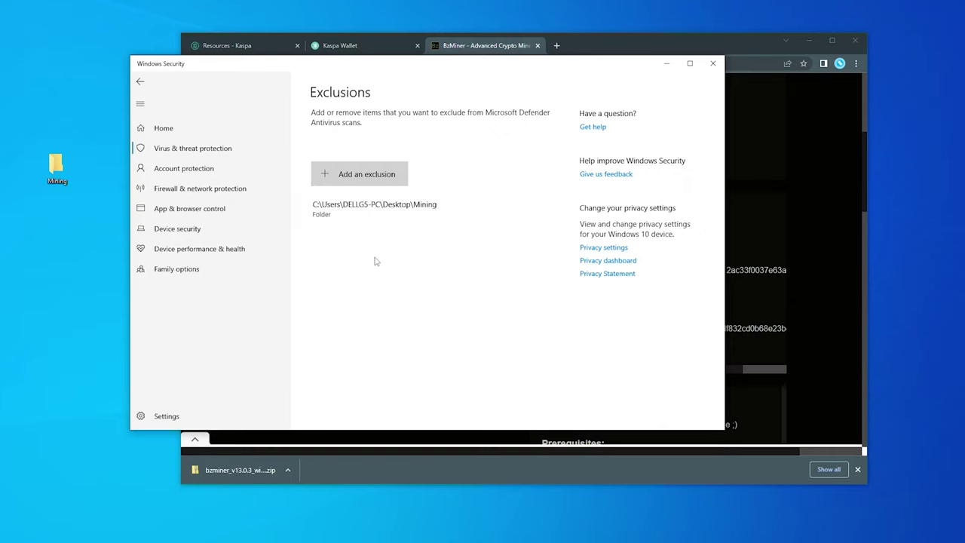
left_click(713, 64)
Locate the downloaded BzMiner zip and extract its bzminer_v13.0.3_windows folder into the Mining folder.
left_click(287, 470)
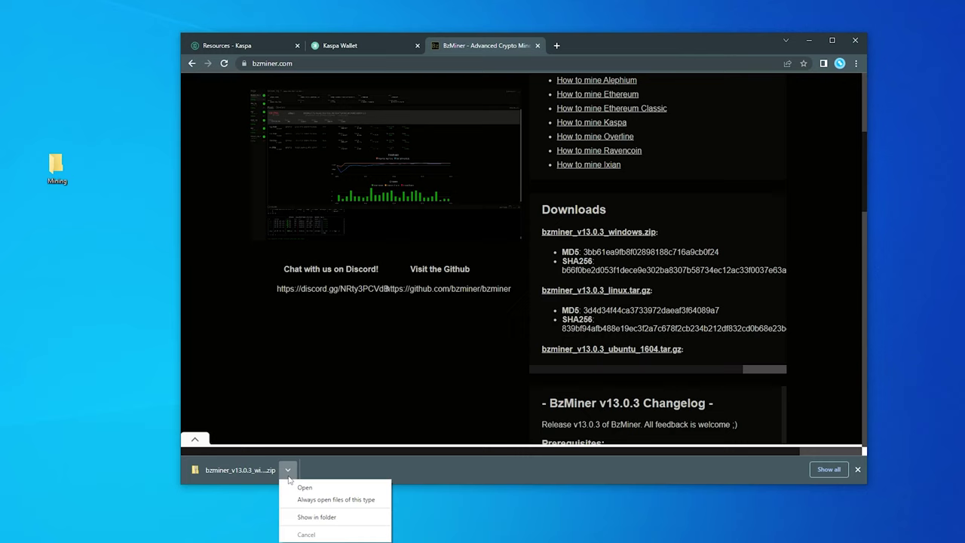
left_click(326, 517)
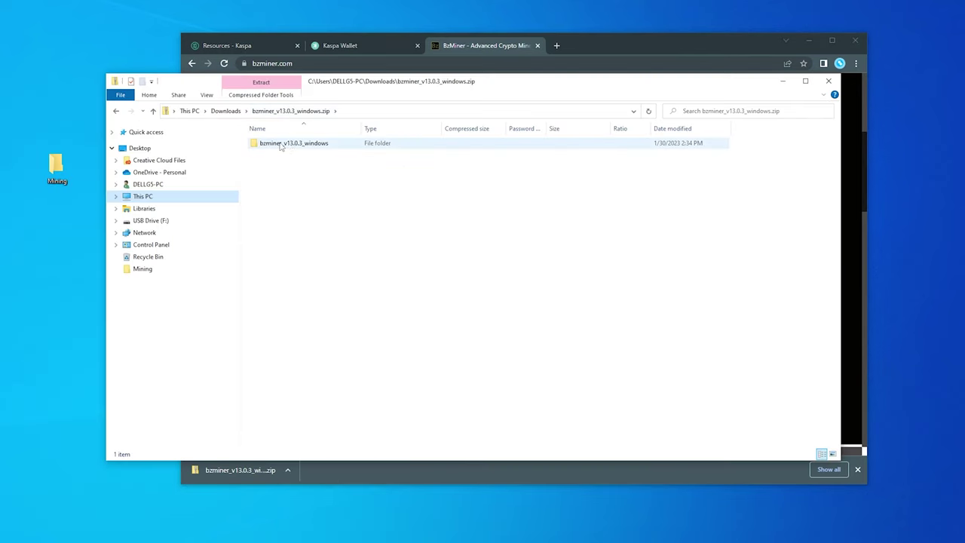
left_click_drag(281, 147, 142, 278)
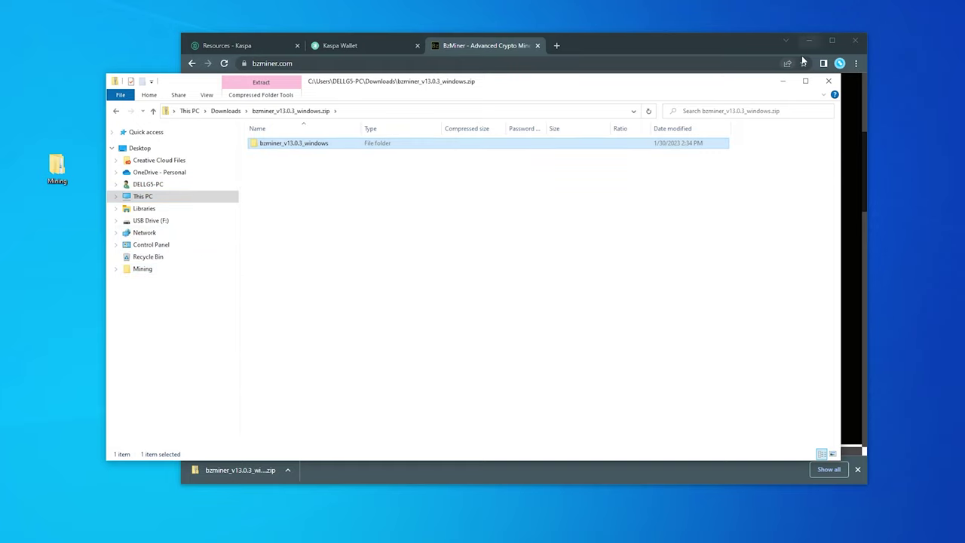
left_click(828, 80)
Open config.txt from the bzminer_v13.0.3_windows folder inside the desktop's Mining folder.
double_click(57, 167)
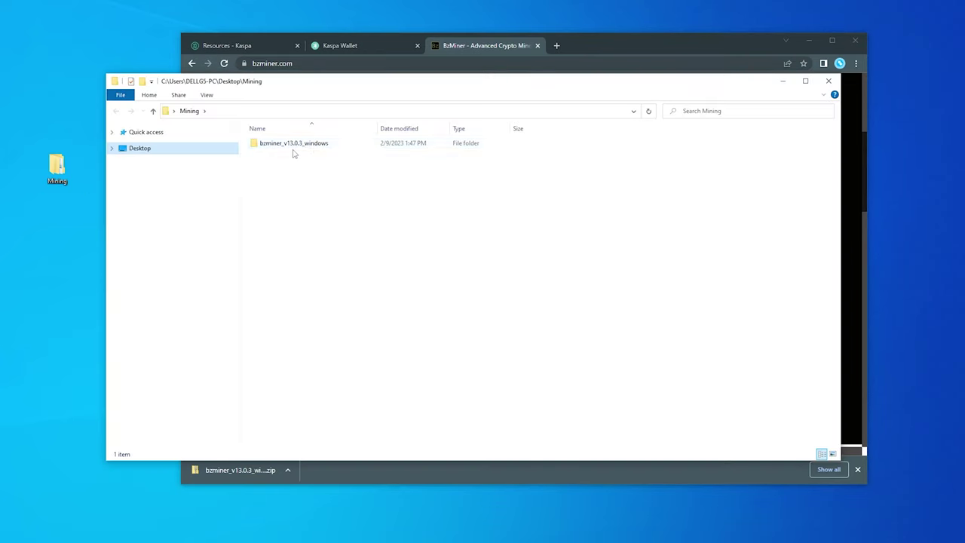
double_click(295, 143)
left_click(295, 152)
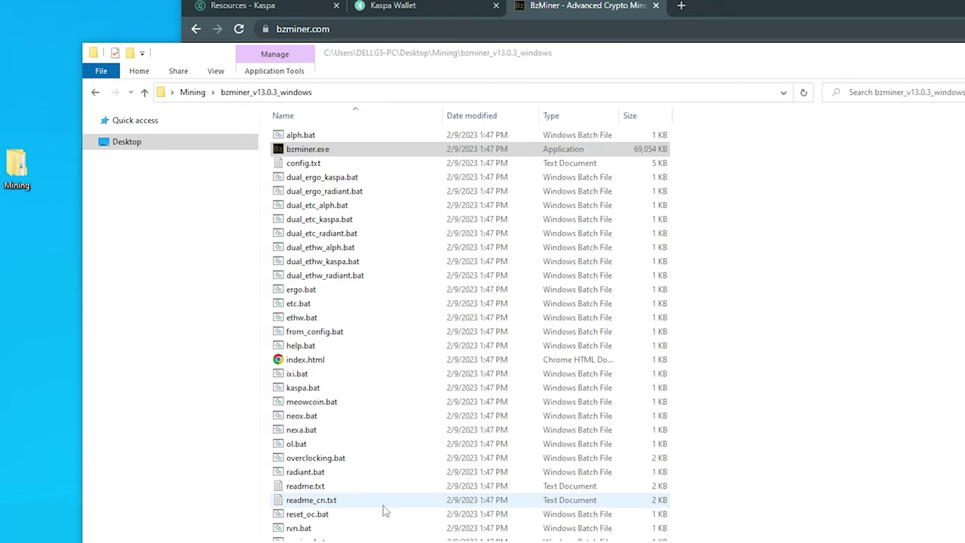
left_click(315, 151)
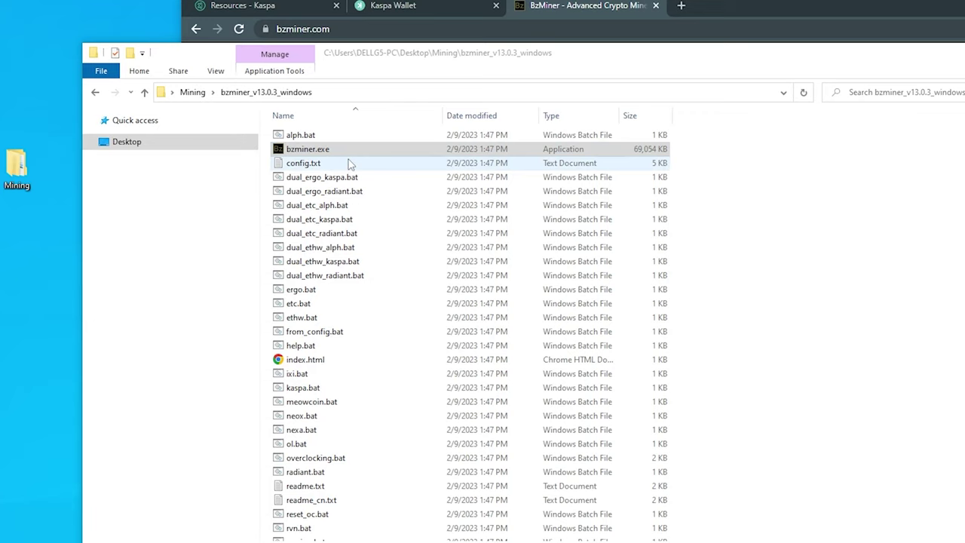
left_click(305, 164)
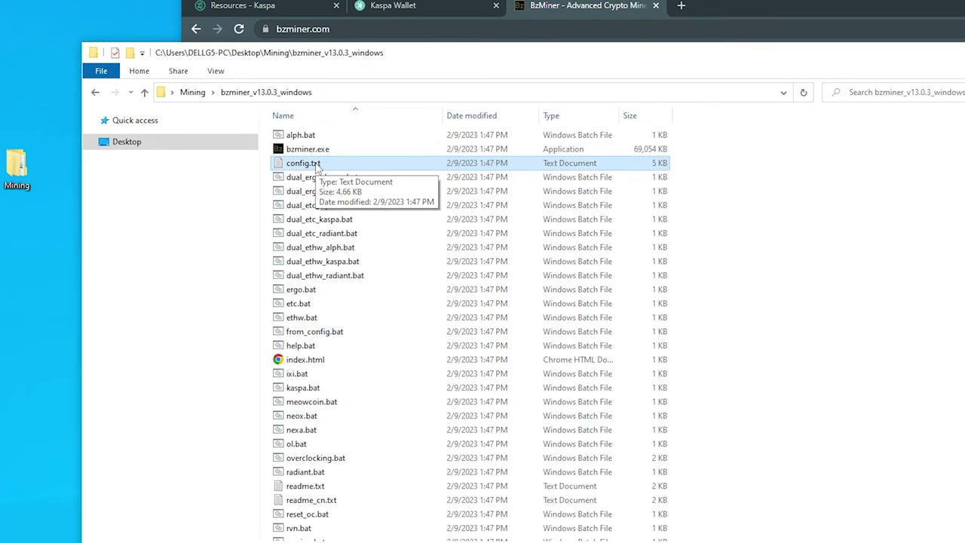
double_click(315, 165)
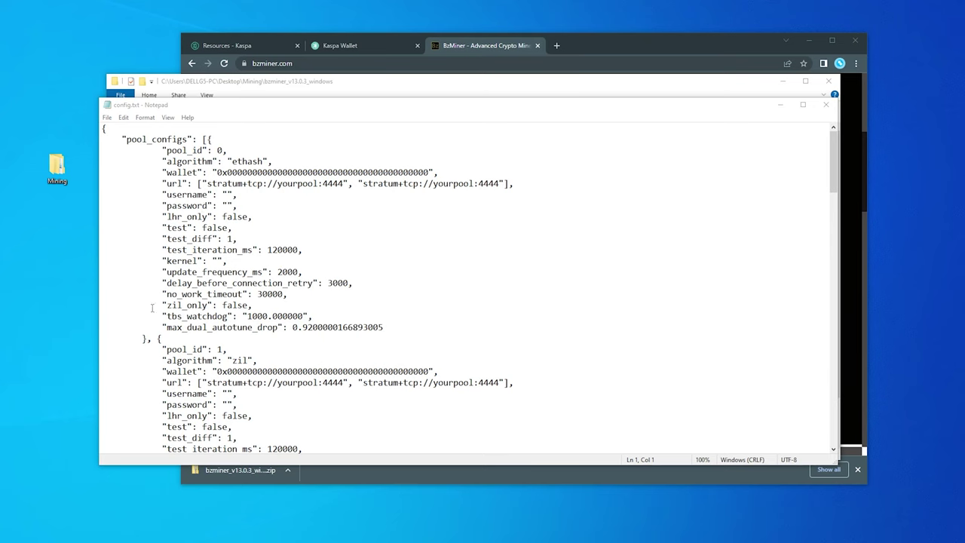
Examine the configuration file, focusing on the first pool's ID, algorithm, wallet and URL entries.
scroll(151, 307, "down", 5)
scroll(264, 419, "down", 3)
scroll(256, 420, "up", 9)
left_click_drag(160, 150, 514, 183)
left_click(512, 231)
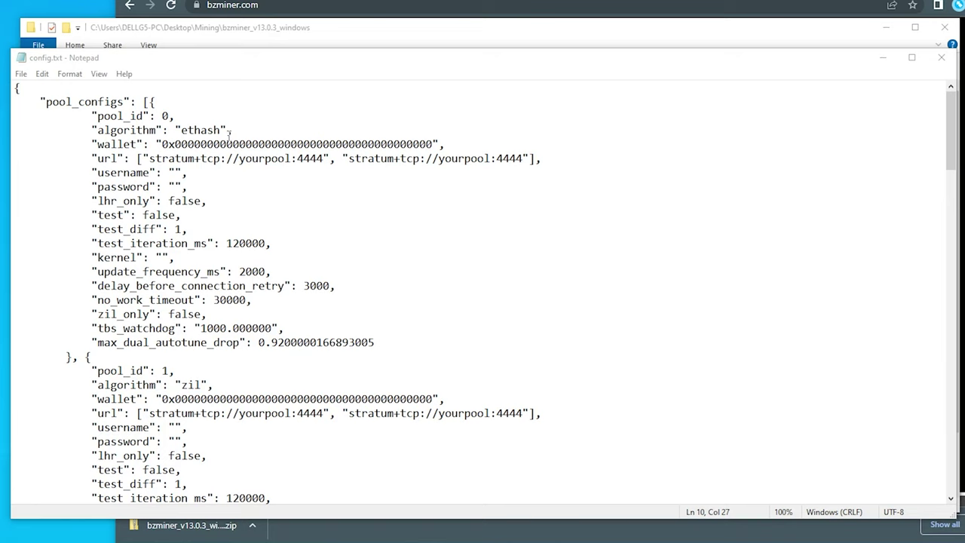
Set the algorithm of the first pool (pool_id 0) in config.txt to kaspa.
left_click(264, 161)
left_click_drag(223, 130, 181, 129)
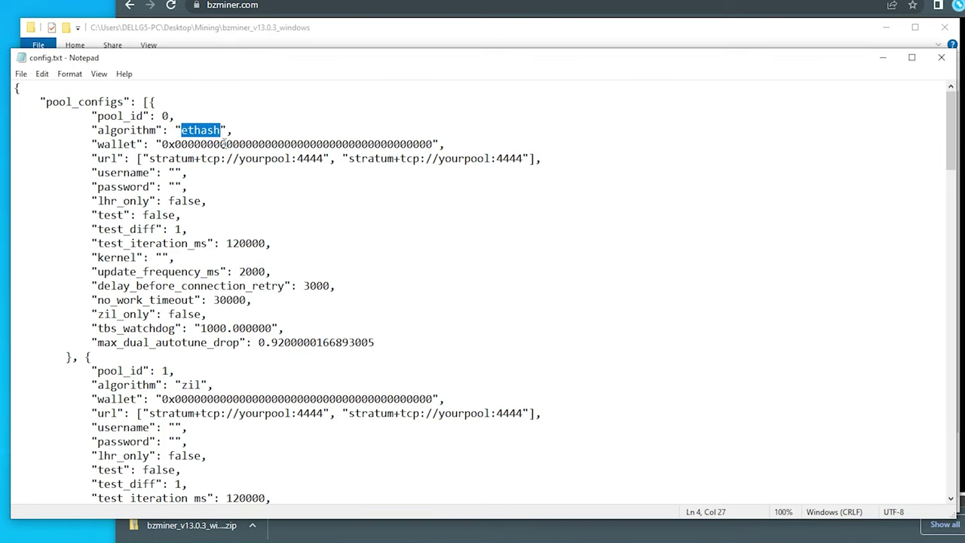
type("kaspa")
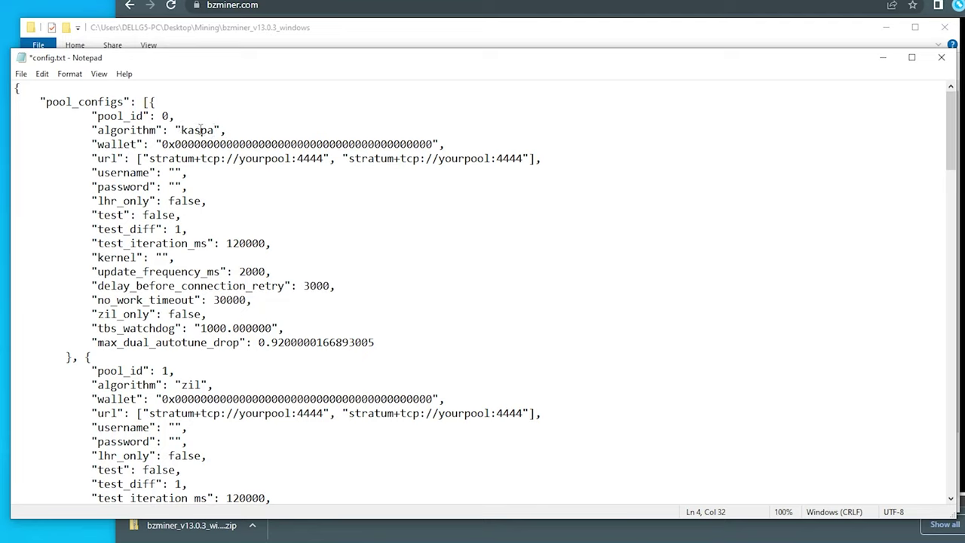
Replace the first pool's placeholder wallet value with the receive address copied from the Kaspa web wallet.
left_click(161, 144)
left_click_drag(160, 144, 433, 144)
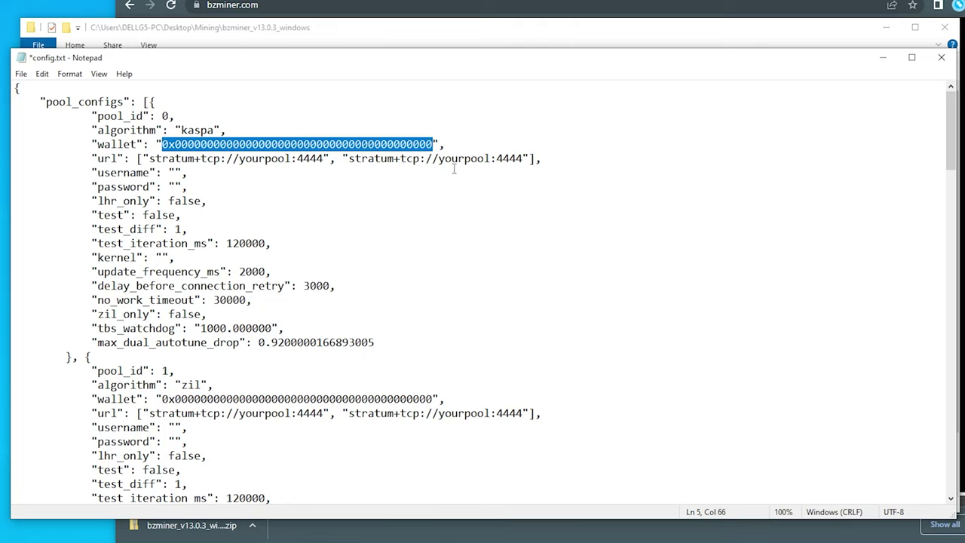
key("alt+Tab")
key("ctrl+Tab")
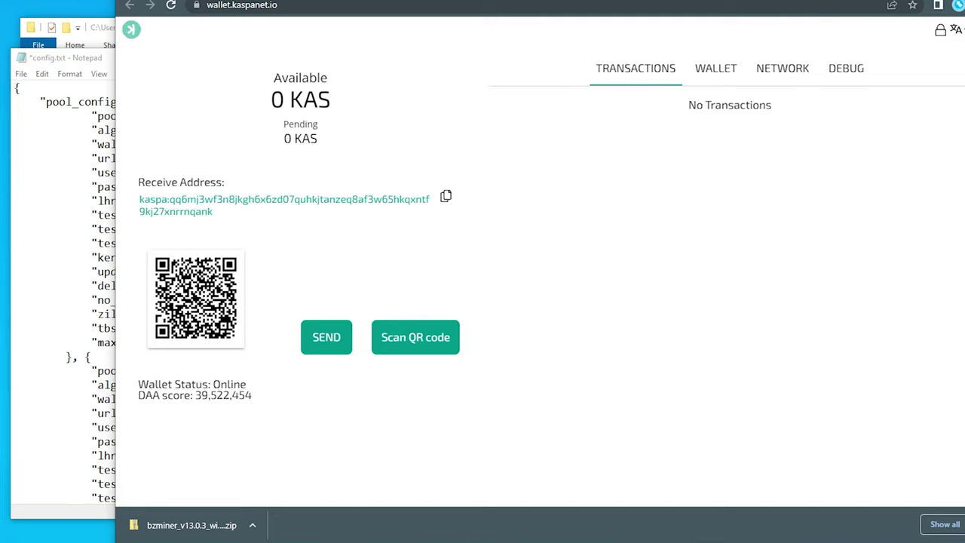
left_click(446, 197)
left_click(60, 60)
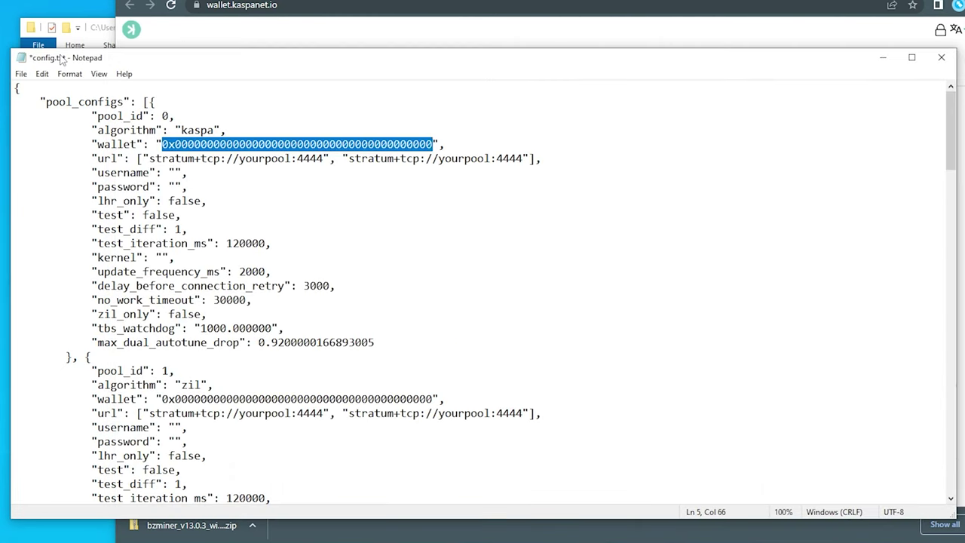
right_click(208, 143)
left_click(251, 205)
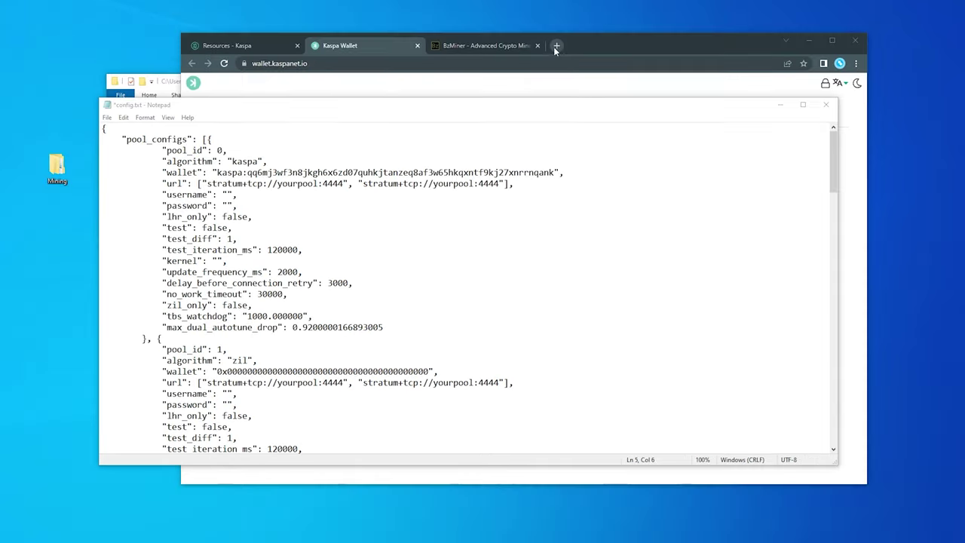
Open the Kaspa pool's getting started page at kaspa.acc-pool.pw/gettingstarted in a new browser tab.
left_click(557, 45)
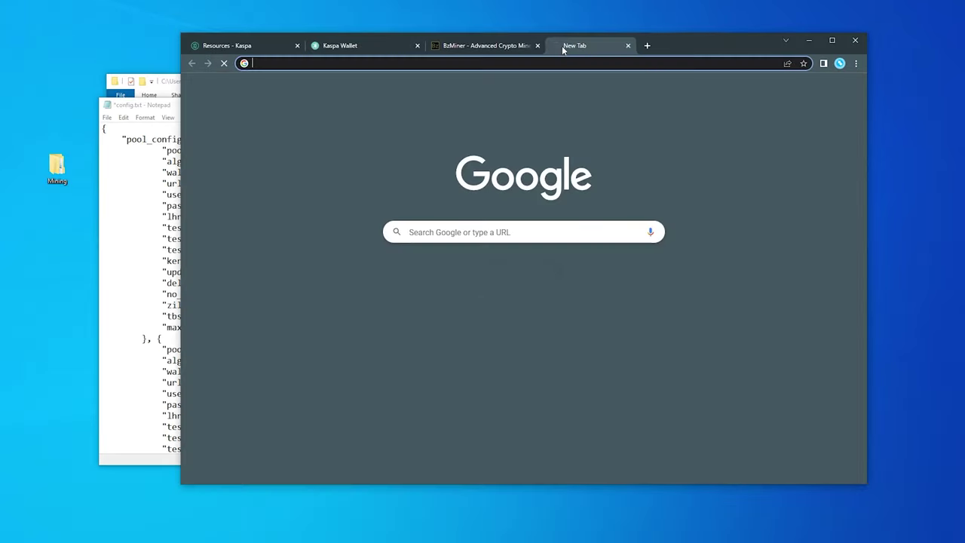
key("ctrl+v")
key("Return")
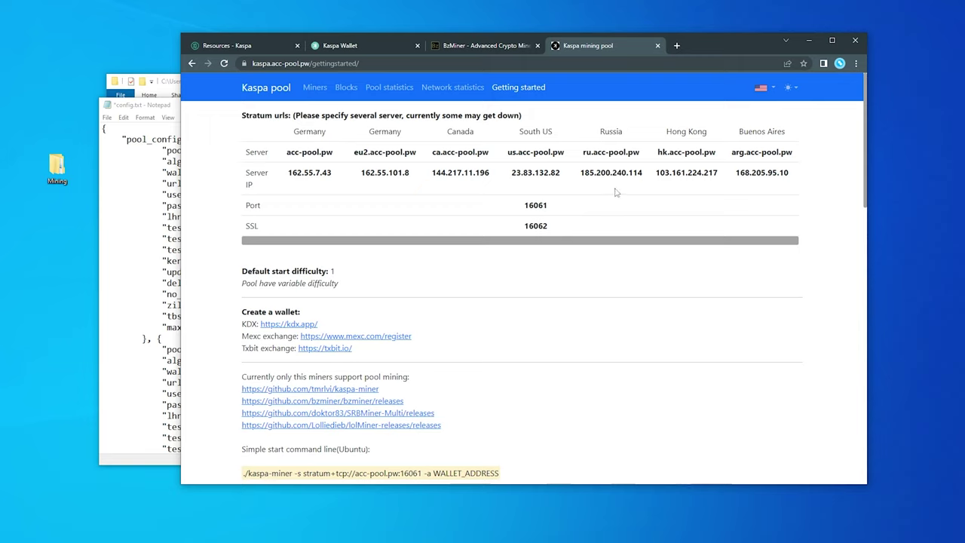
Copy the Canada server ca.acc-pool.pw from the pool page and substitute it for yourpool in the first pool's first URL.
left_click_drag(489, 152, 433, 153)
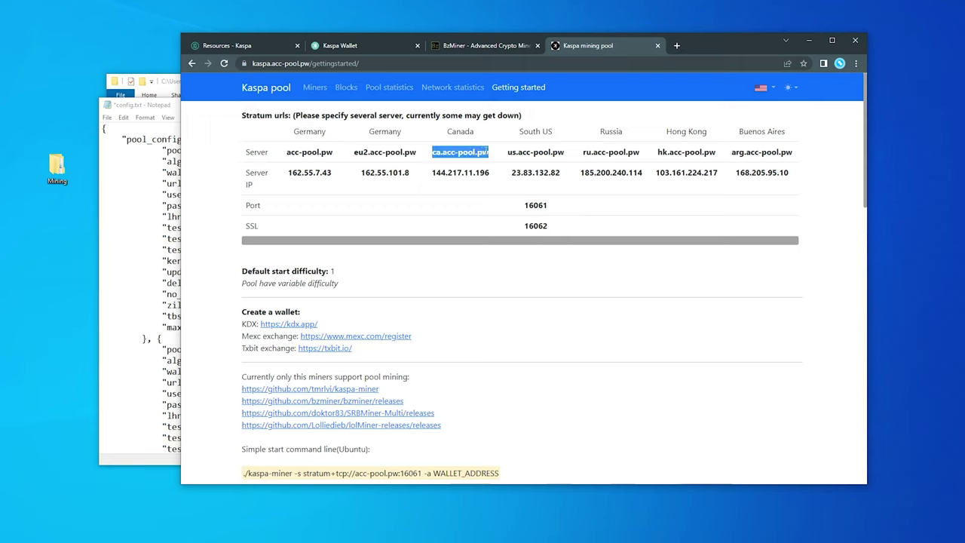
left_click(130, 172)
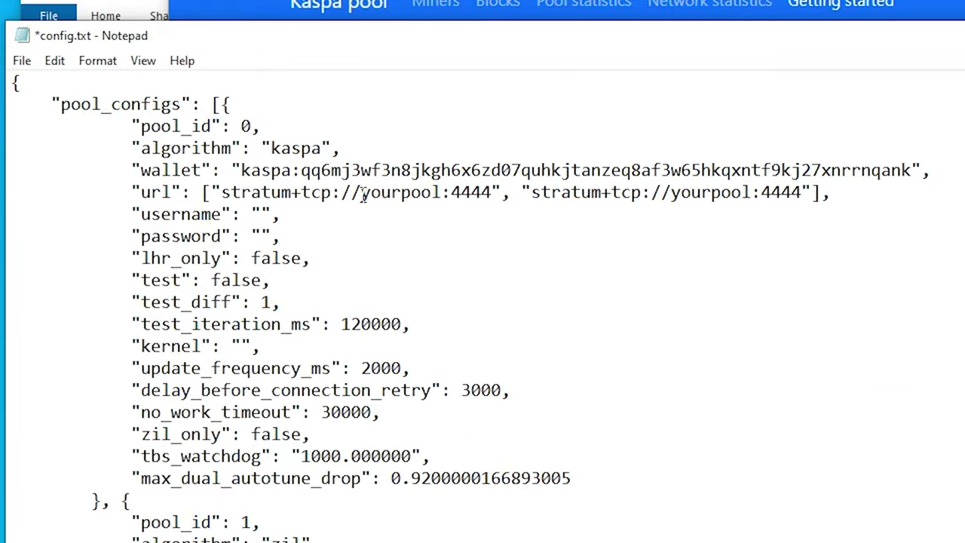
left_click_drag(276, 184, 314, 183)
left_click_drag(436, 193, 444, 193)
key("ctrl+v")
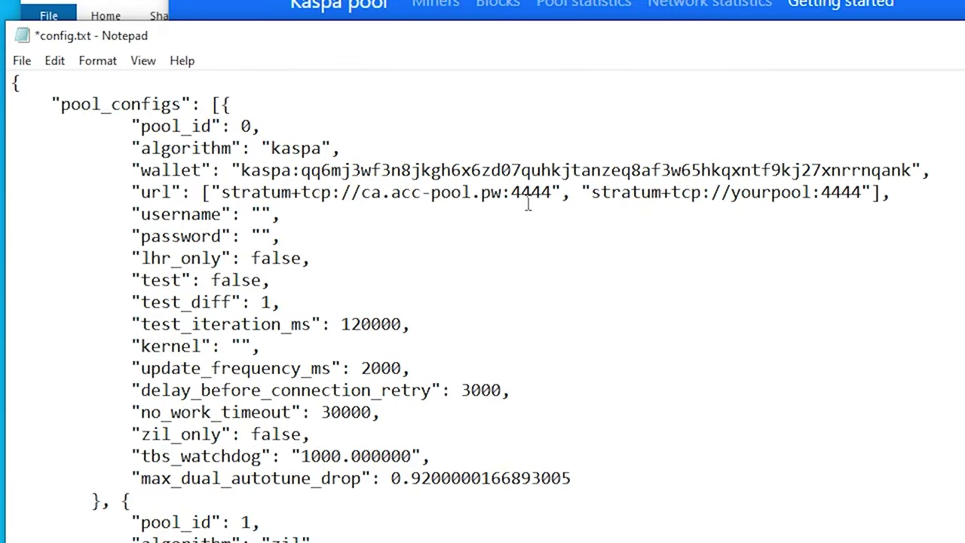
Replace the port in the first pool's first URL with the pool page's non-SSL port 16061.
left_click_drag(513, 195, 553, 194)
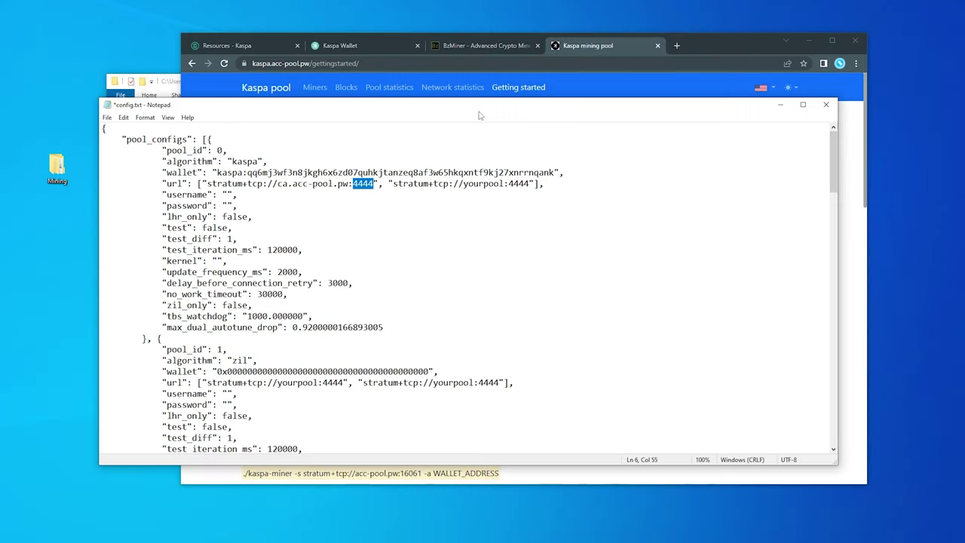
left_click(576, 47)
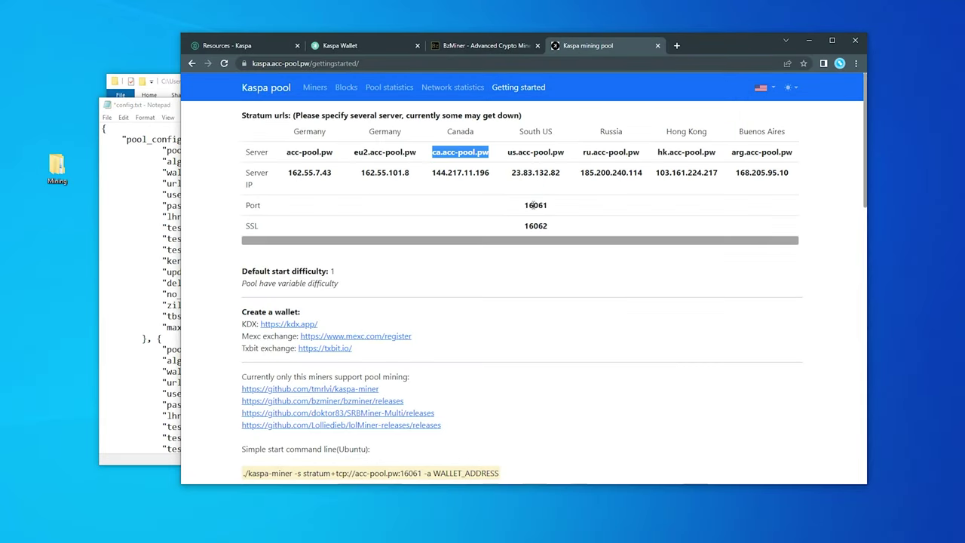
double_click(533, 205)
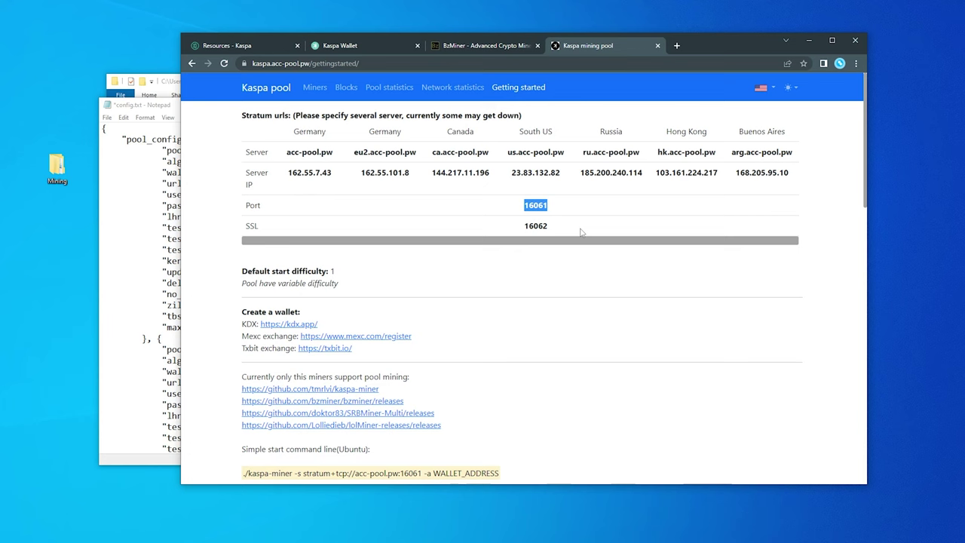
left_click(153, 107)
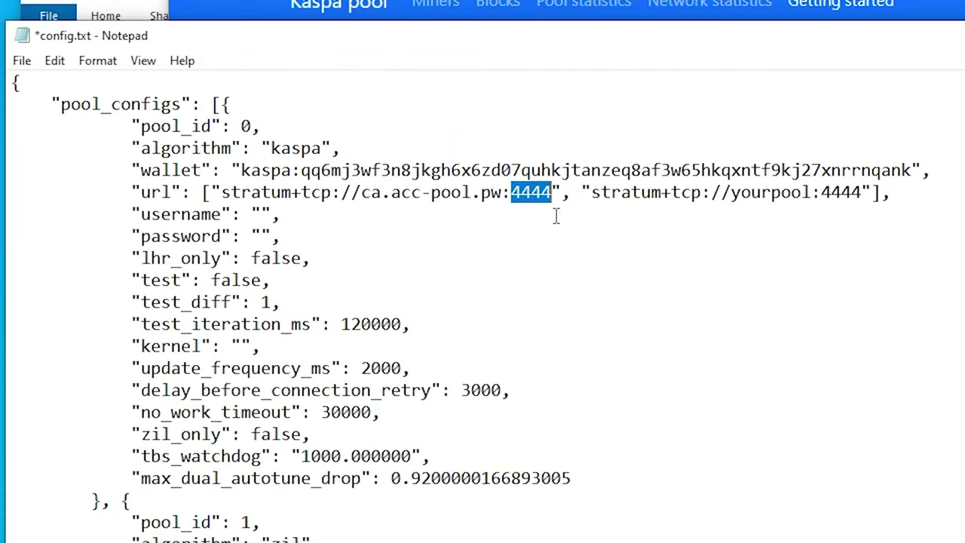
key("ctrl+v")
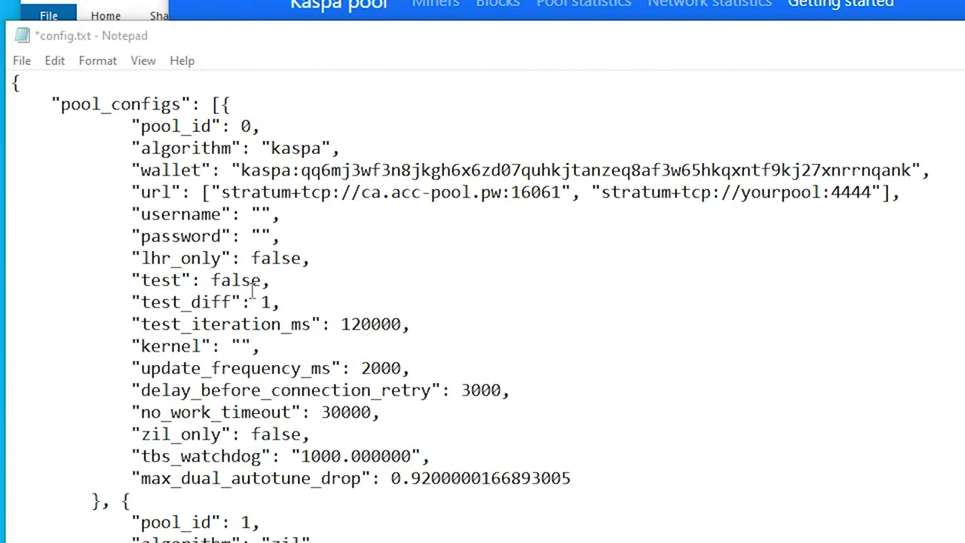
Set the first pool's username to CryptoJar, then save and close config.txt.
left_click(262, 214)
type("CryptoJ")
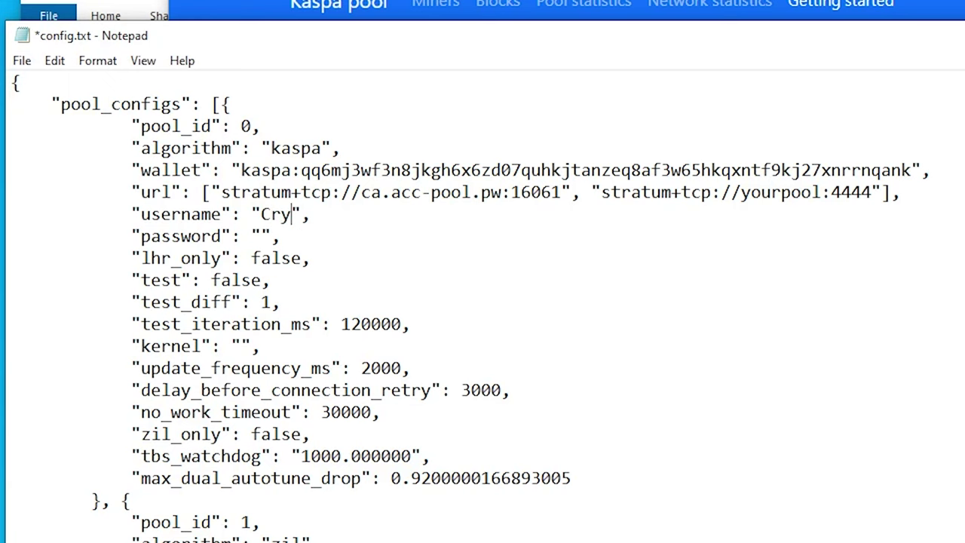
type("ar")
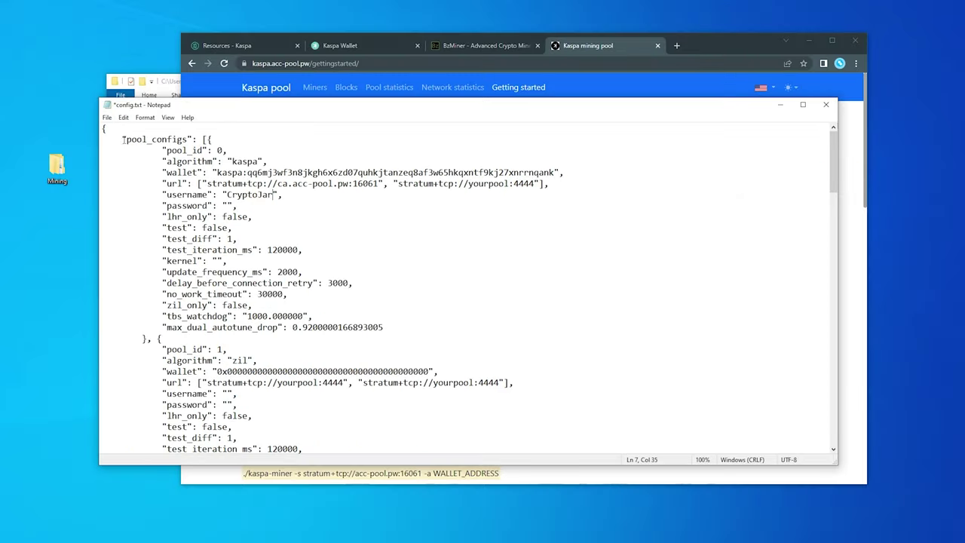
left_click(107, 117)
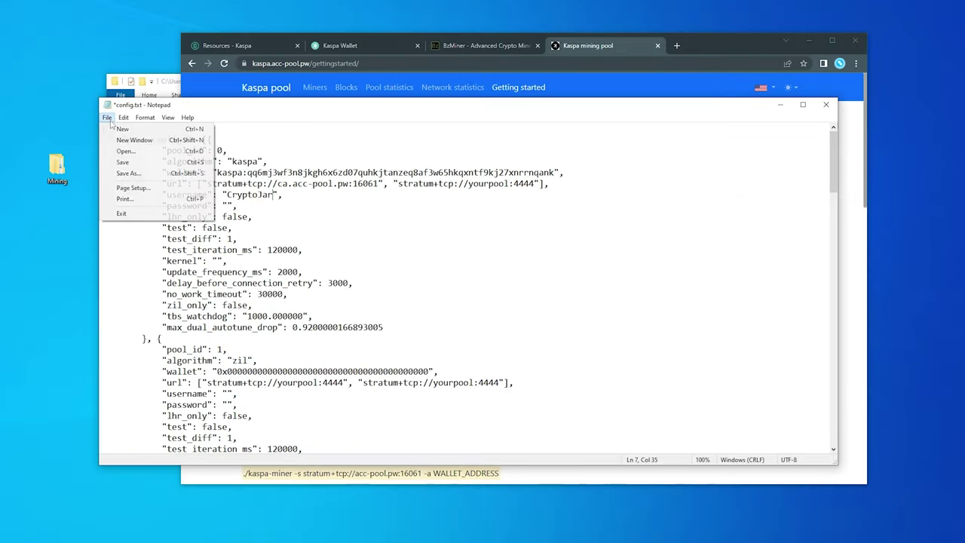
left_click(122, 161)
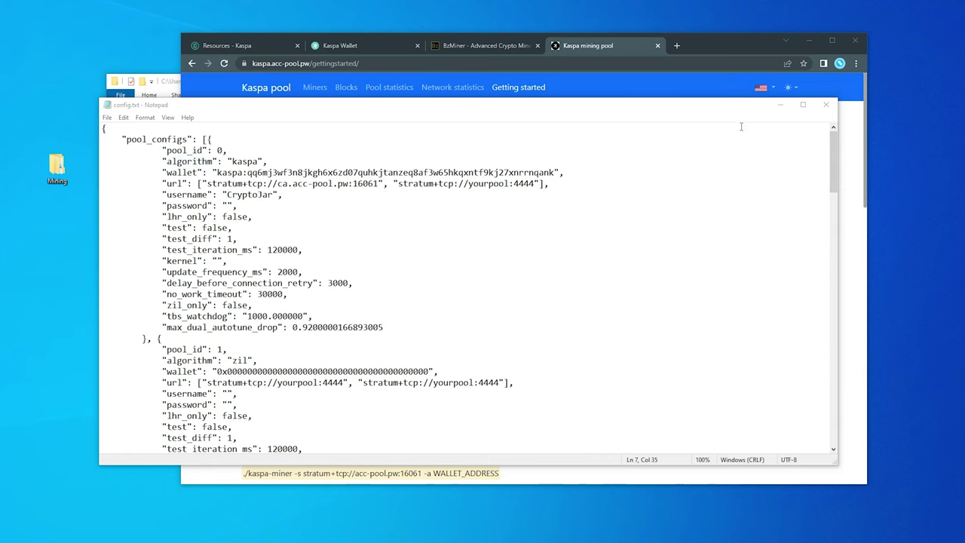
left_click(826, 104)
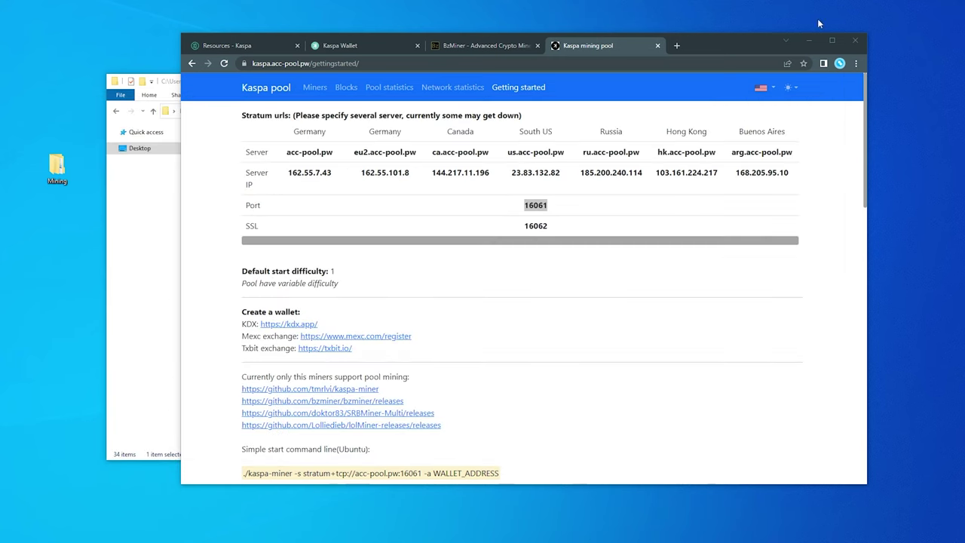
Run bzminer.exe from the bzminer_v13.0.3_windows folder despite the SmartScreen warning, and allow it firewall access on private networks.
left_click(809, 41)
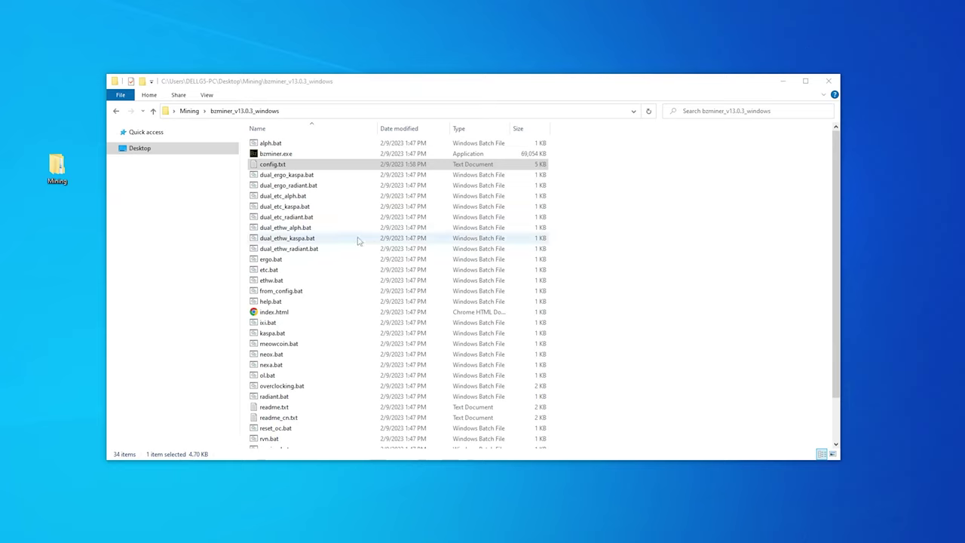
left_click(324, 153)
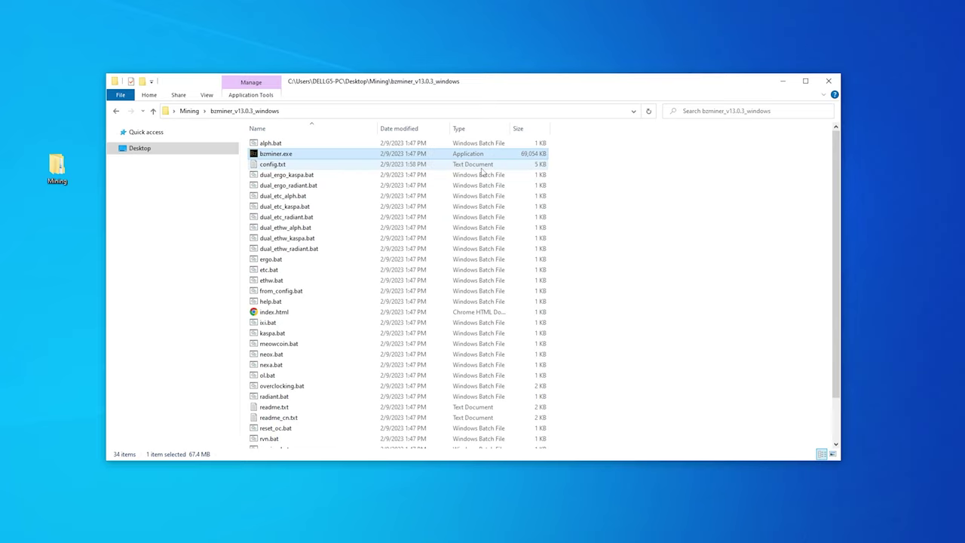
double_click(278, 156)
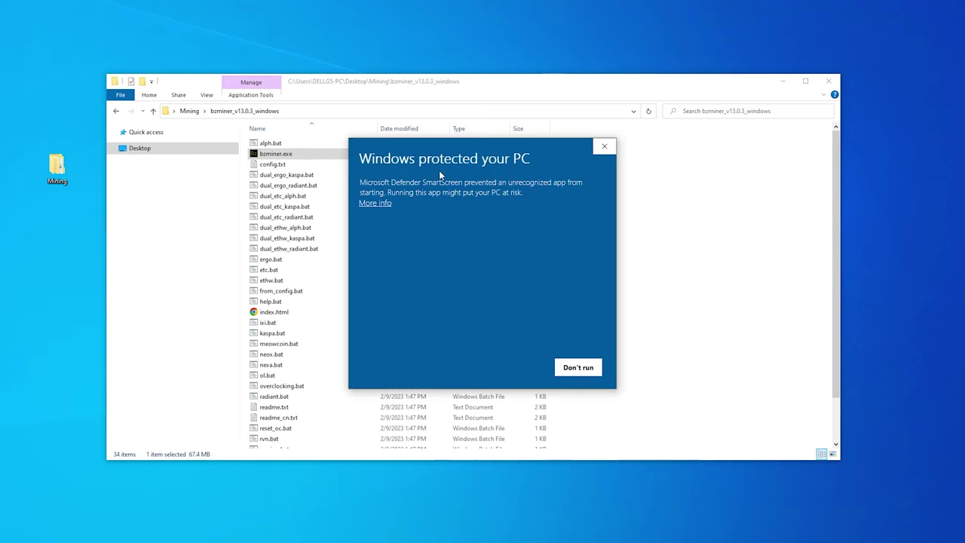
left_click(377, 204)
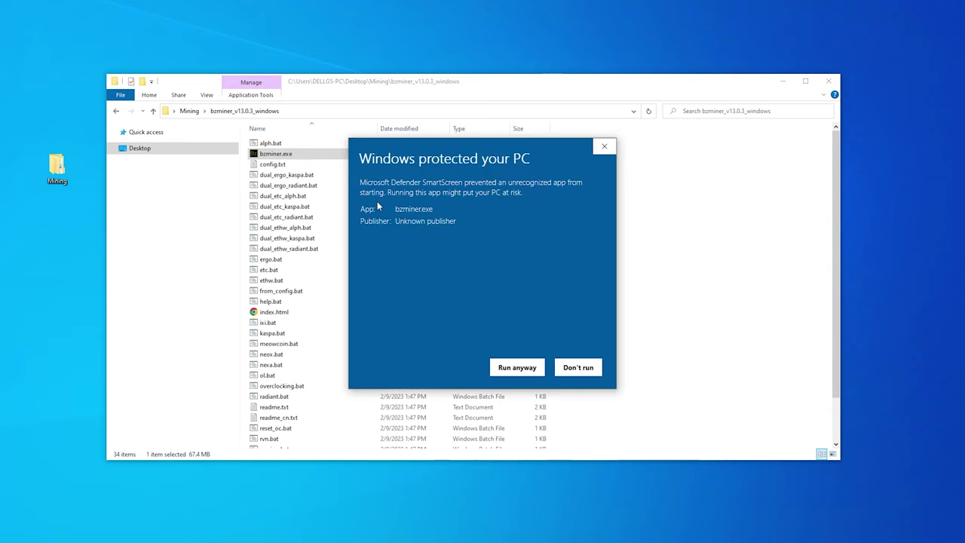
left_click(515, 368)
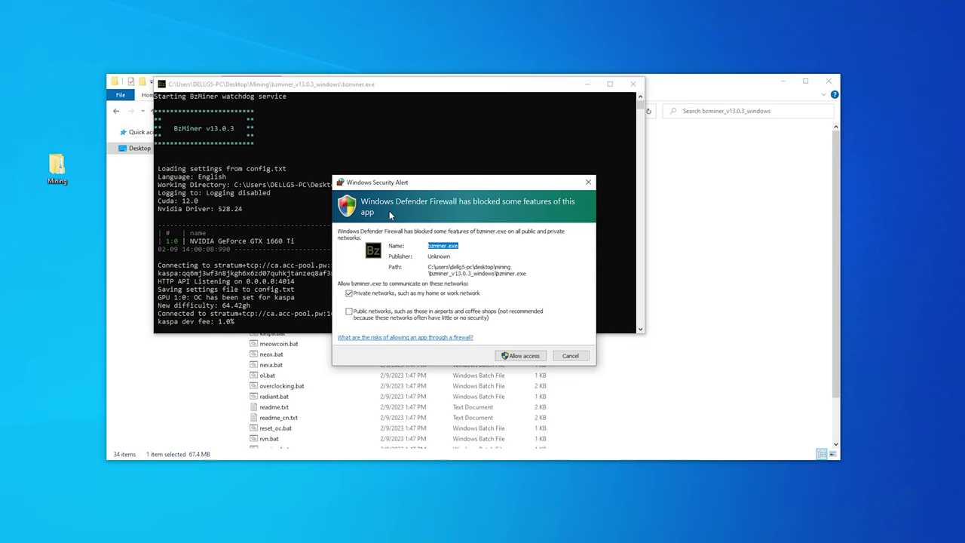
left_click(517, 356)
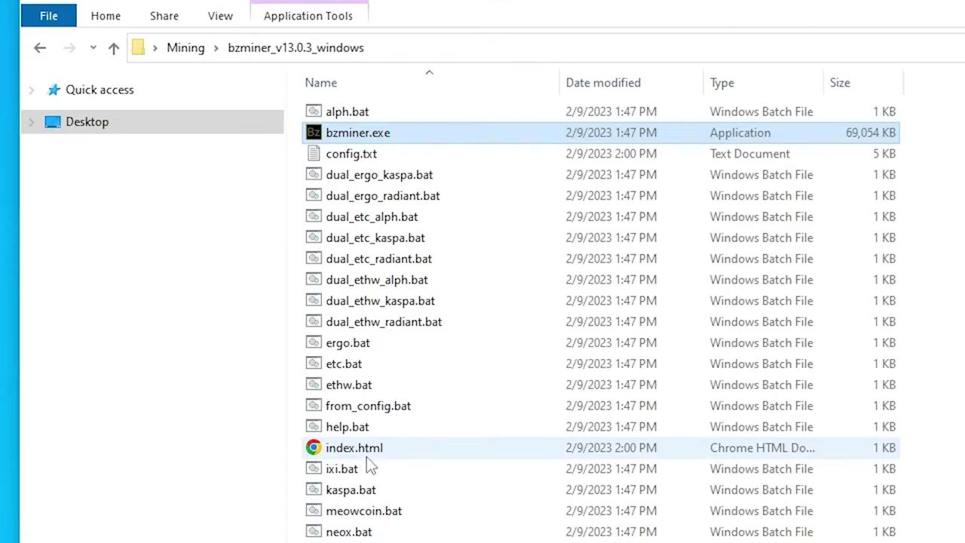
Open BzMiner's index.html dashboard in the browser and look through the statistics and hashrate graphs of the pools.
double_click(367, 453)
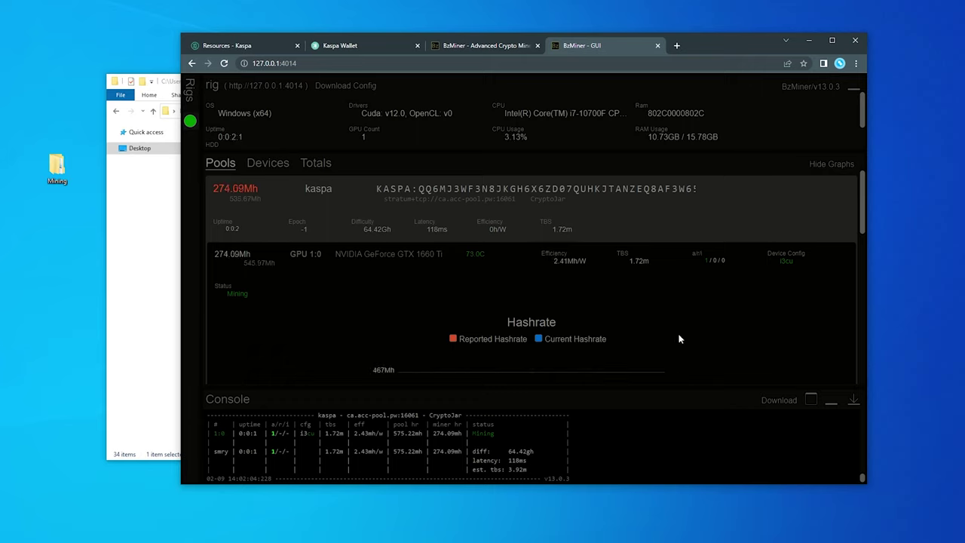
left_click_drag(863, 207, 857, 317)
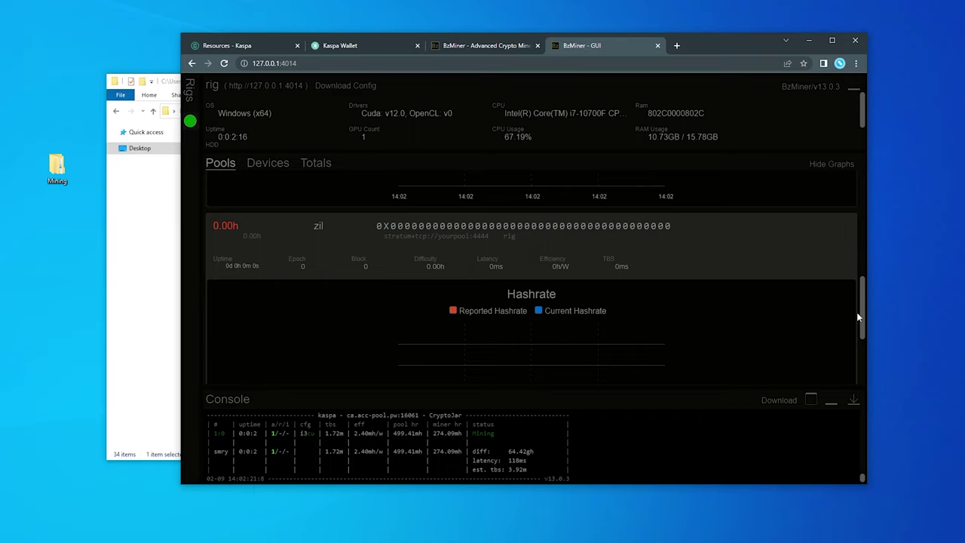